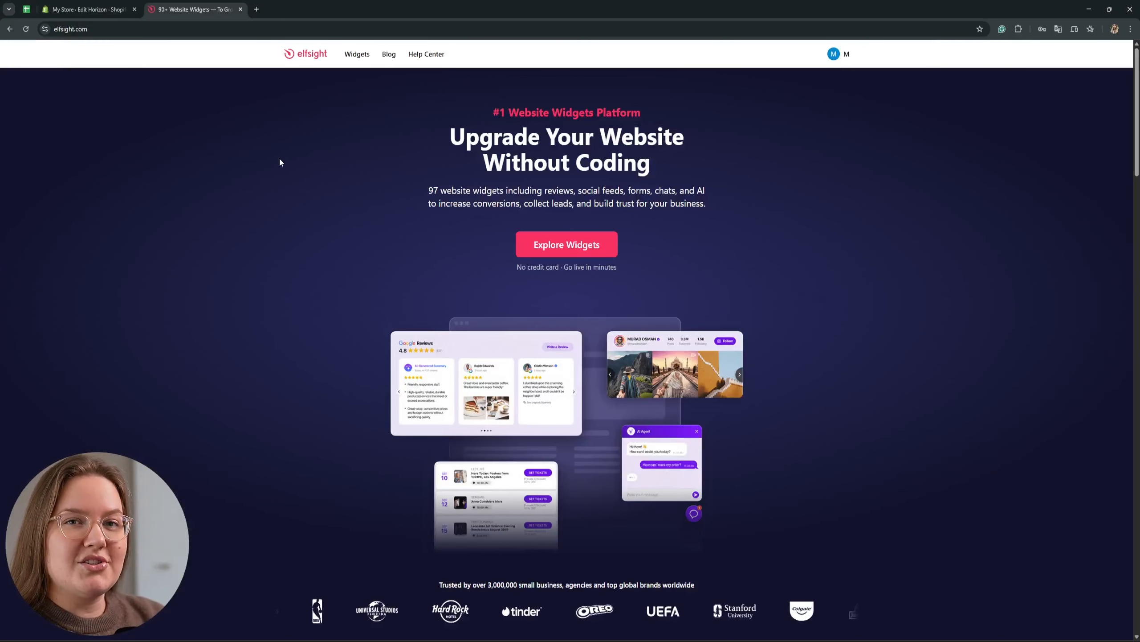
Open the e-commerce Popup widget page and start creating a free popup widget.
mouse_move(357, 54)
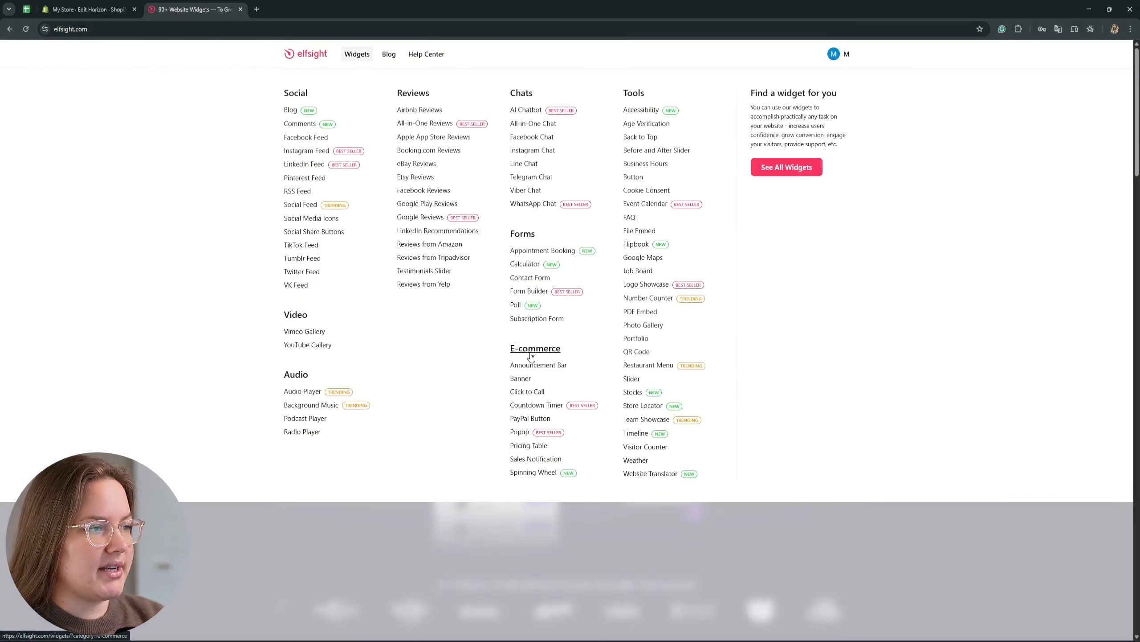
click(519, 432)
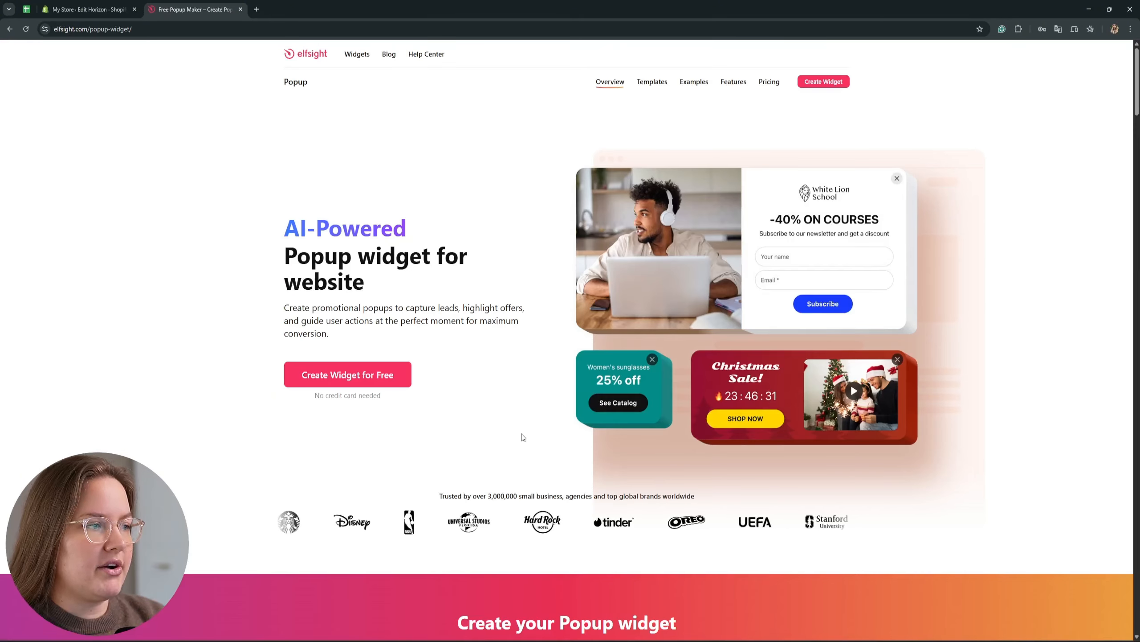
click(408, 375)
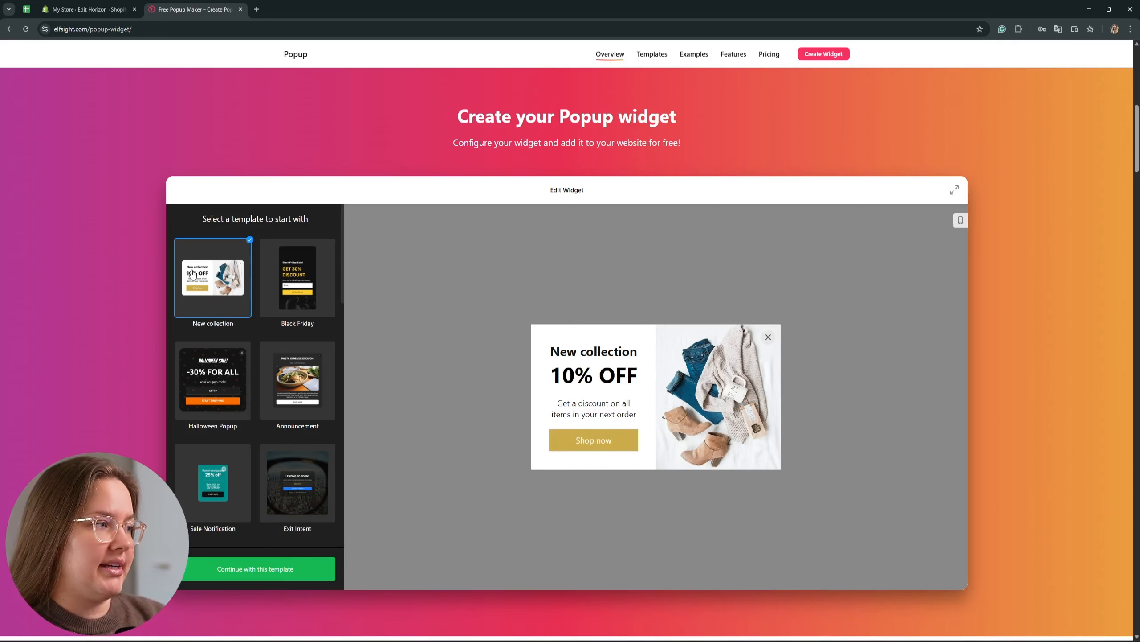
Preview several popup templates, including Announcement and Sale Notification, and continue with the Black Friday template.
click(276, 257)
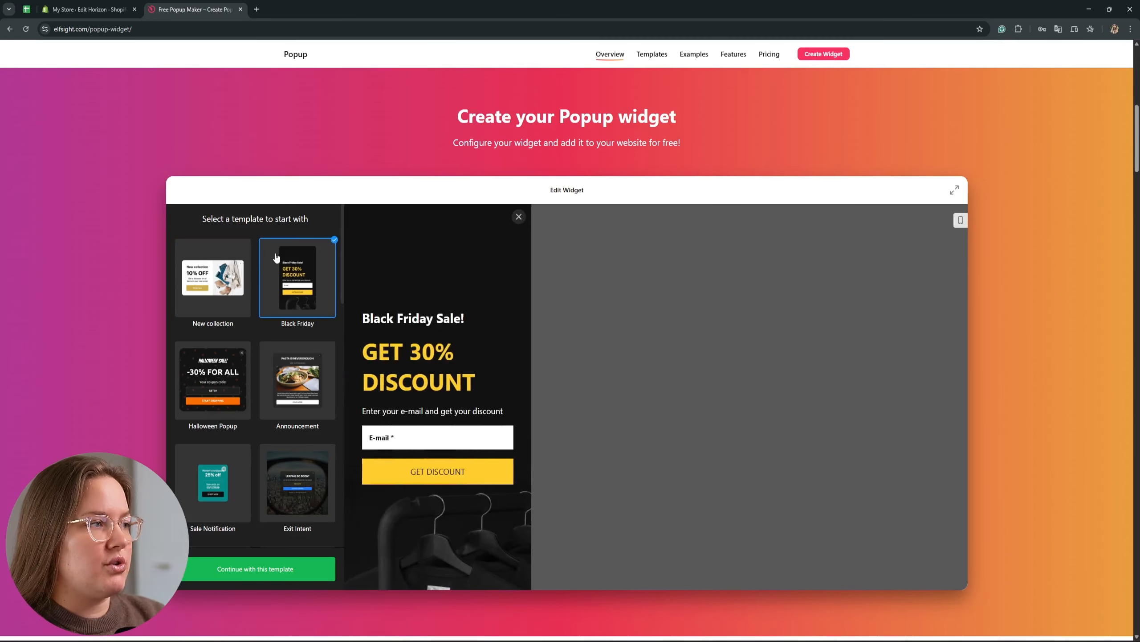
click(246, 376)
click(288, 381)
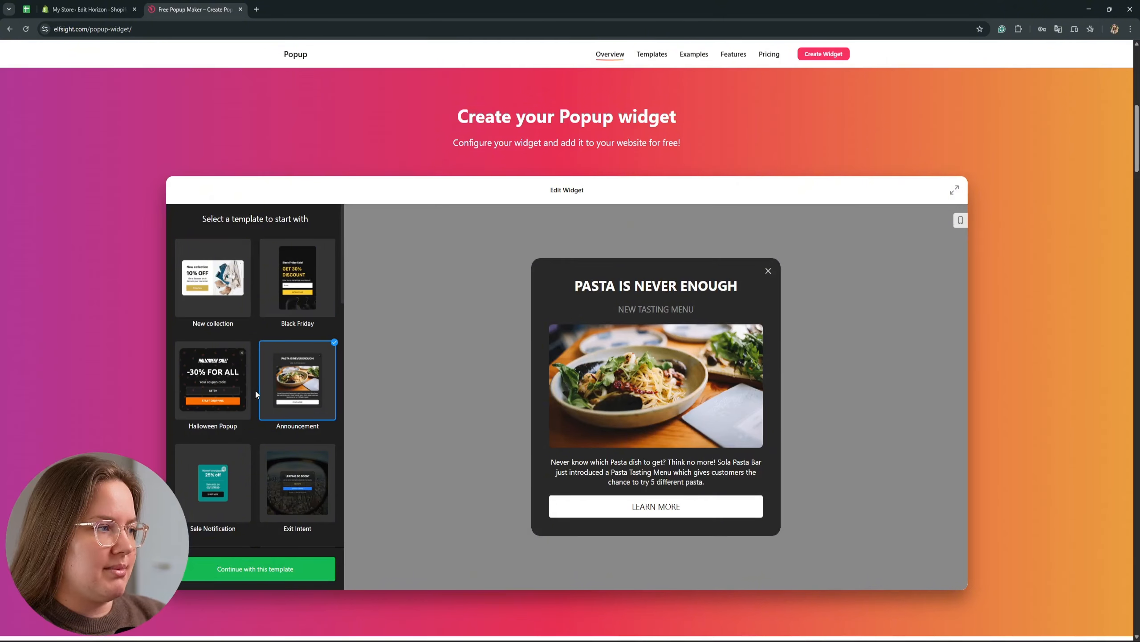
scroll(255, 389, down, 3)
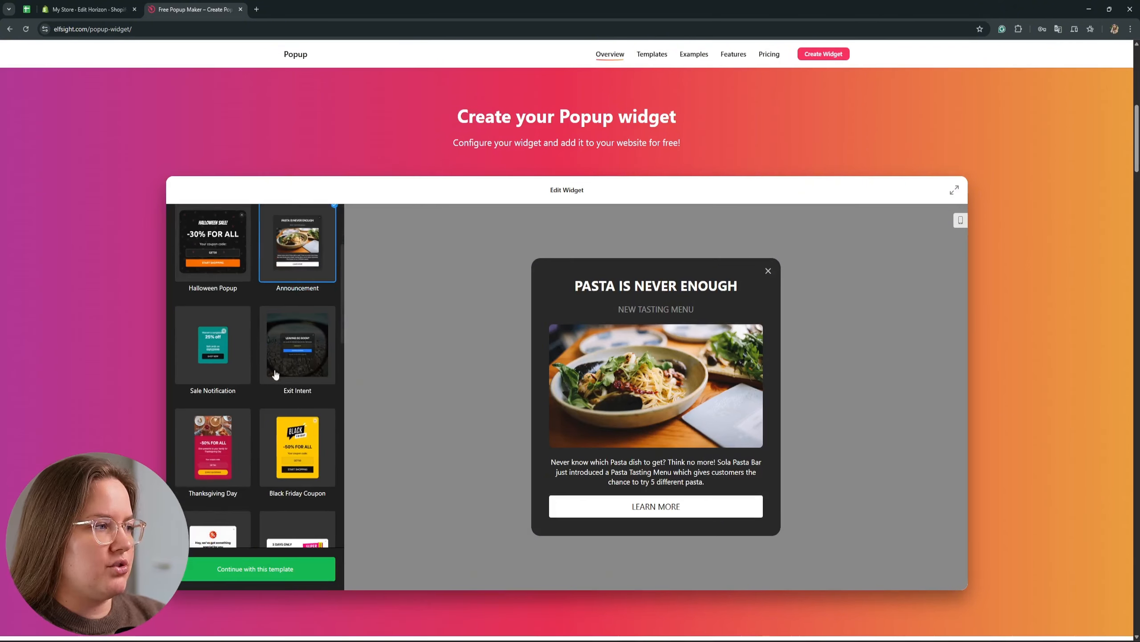
click(213, 364)
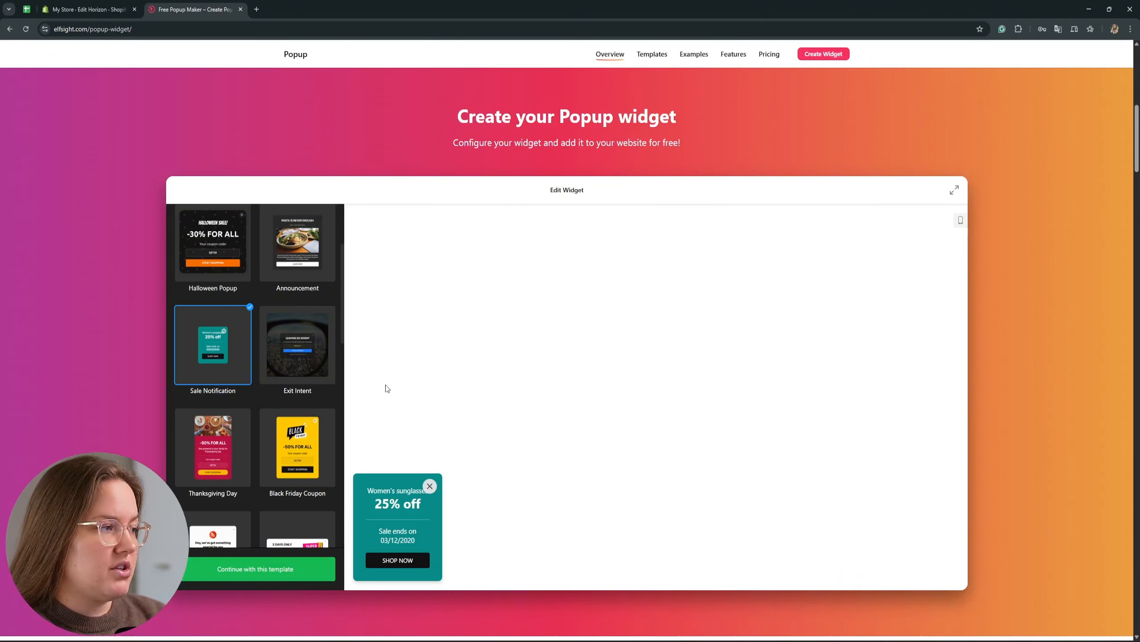
scroll(256, 374, down, 3)
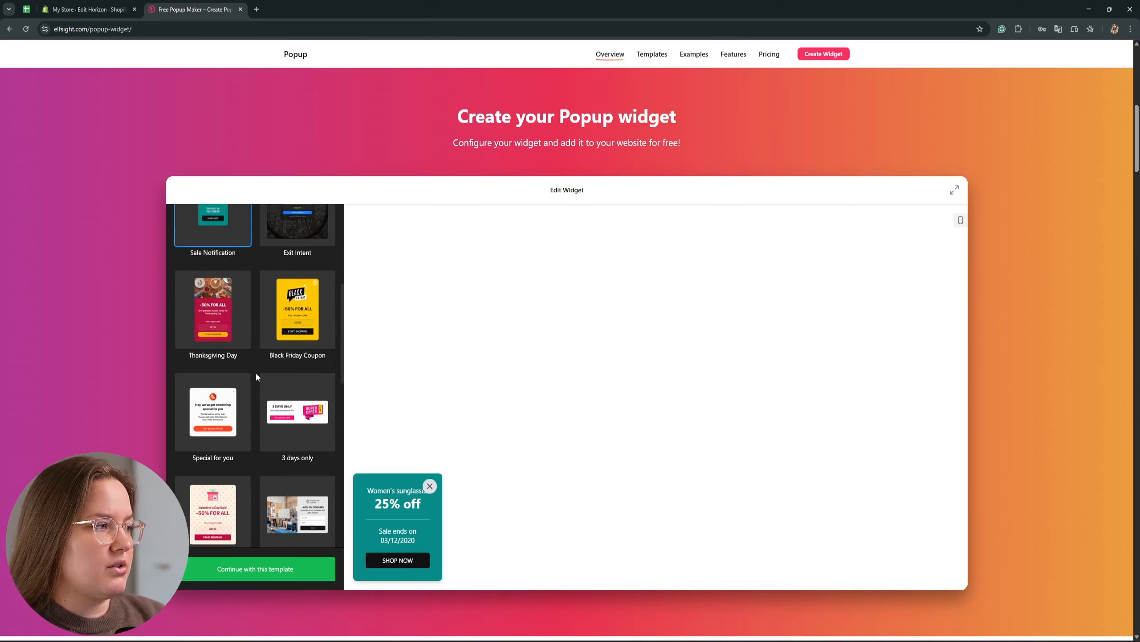
scroll(256, 376, down, 3)
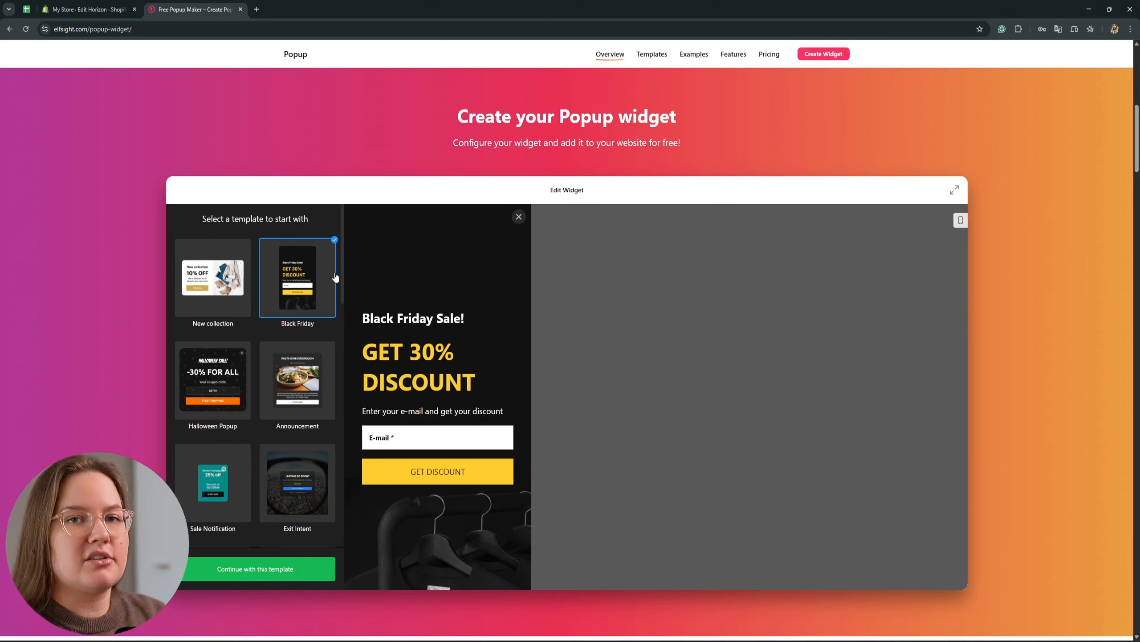
click(281, 569)
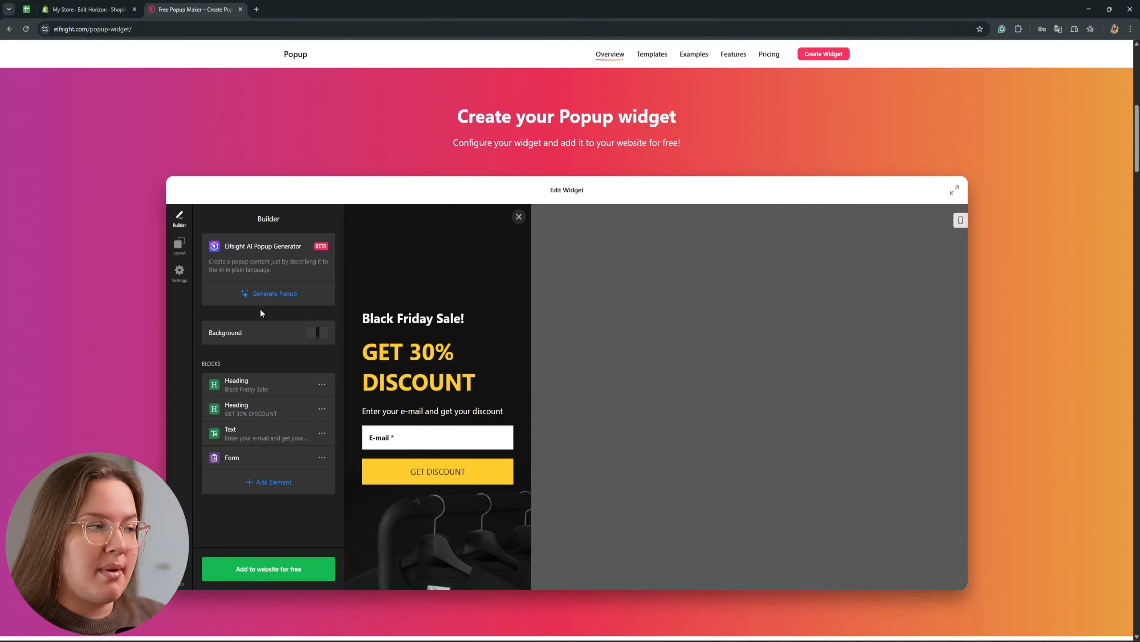
Review the popup's background image, brightness and corner radius options.
click(318, 332)
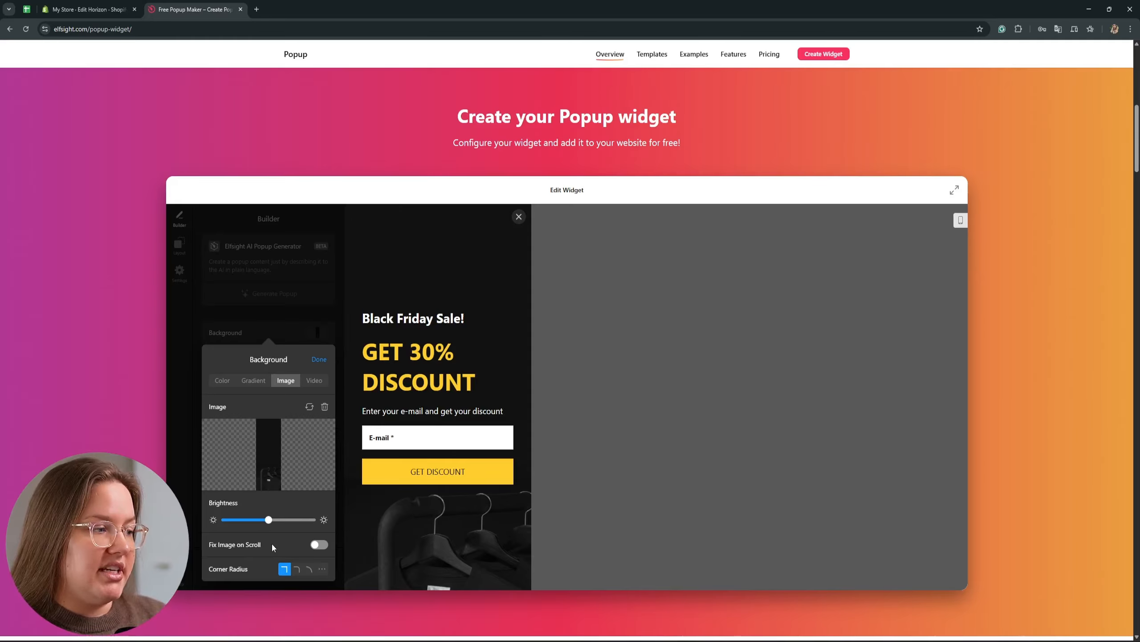
click(319, 358)
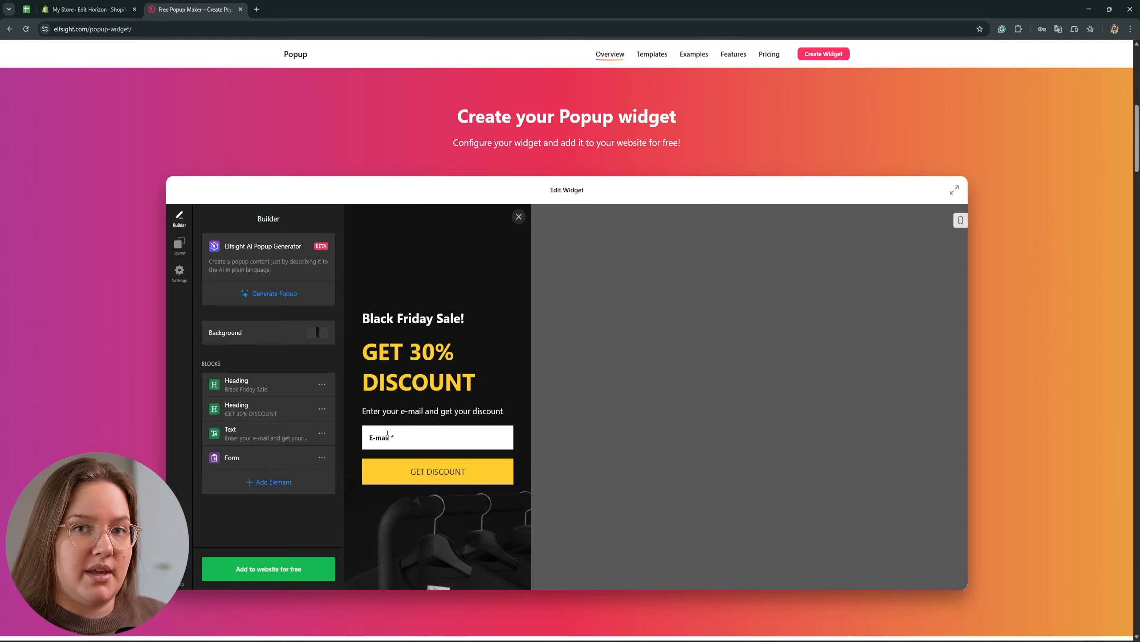
Try adding a second form with a yellow accent color to the popup, reviewing its submit button settings.
click(272, 483)
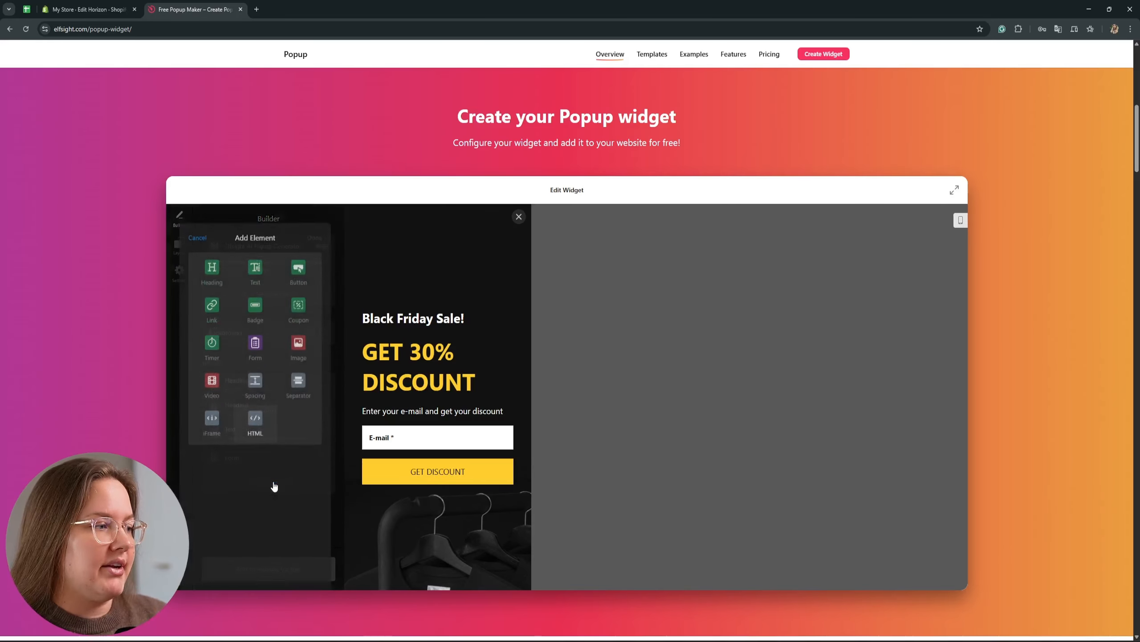
click(255, 336)
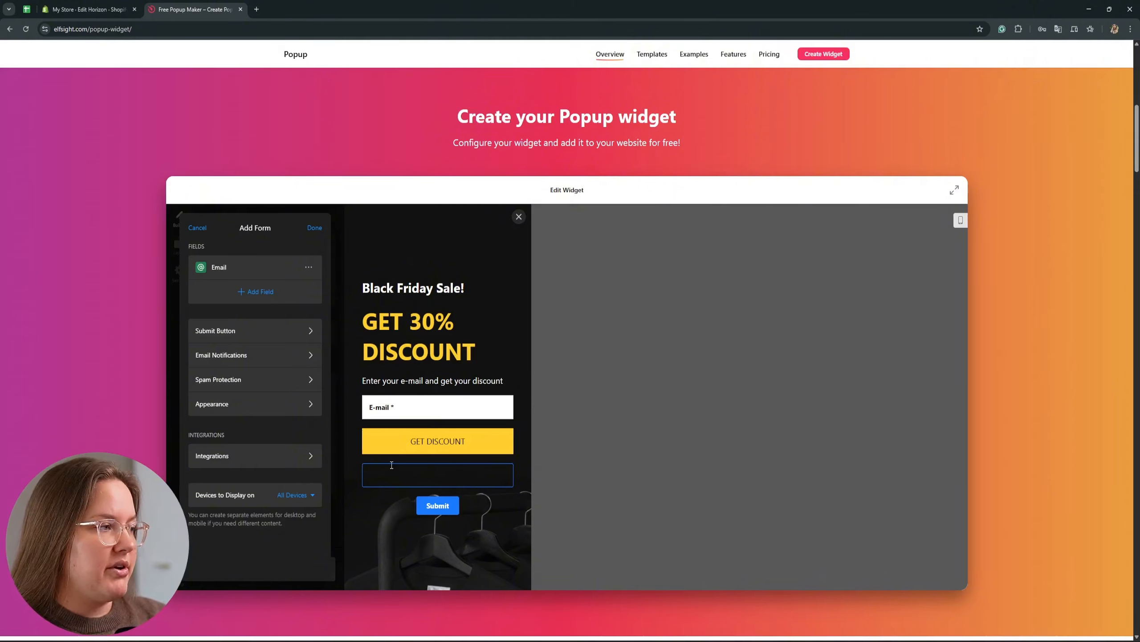
click(243, 332)
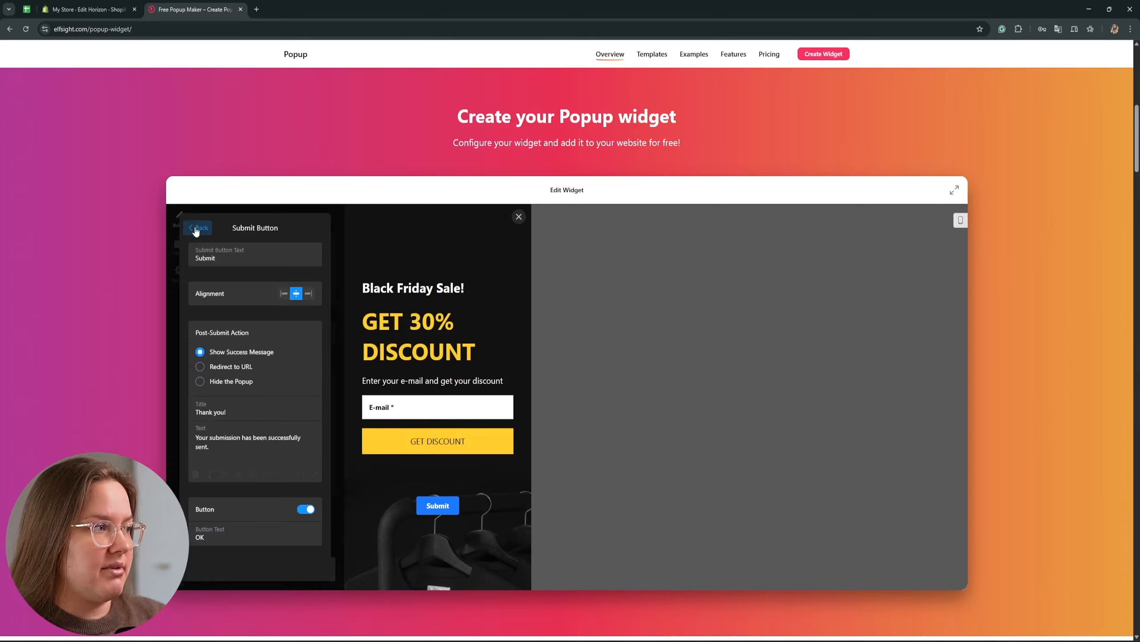
click(192, 230)
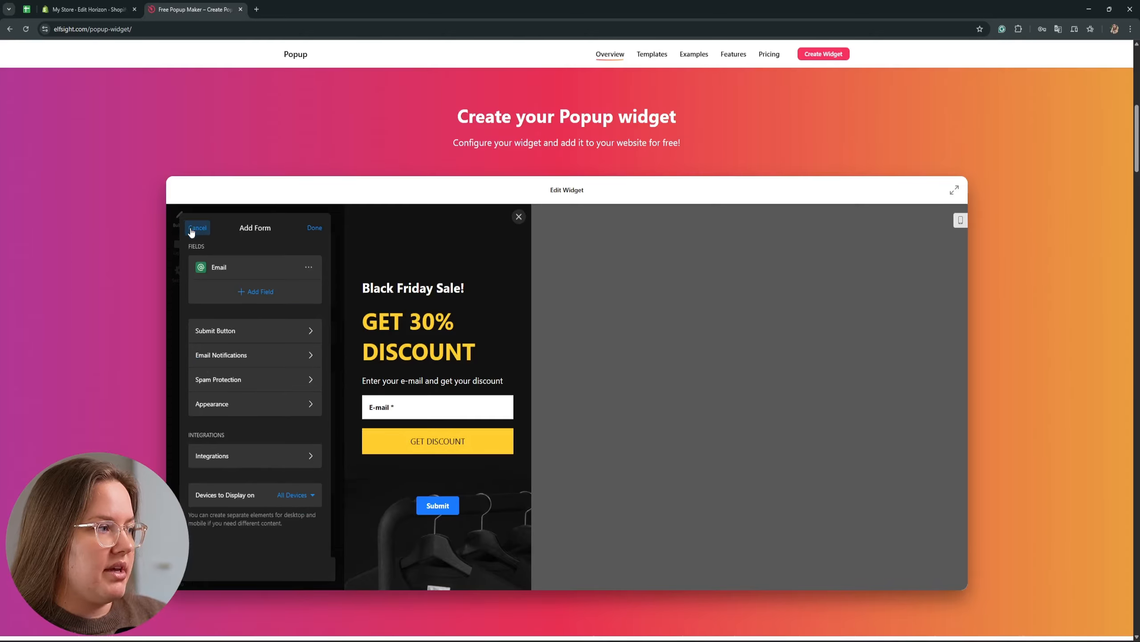
click(235, 411)
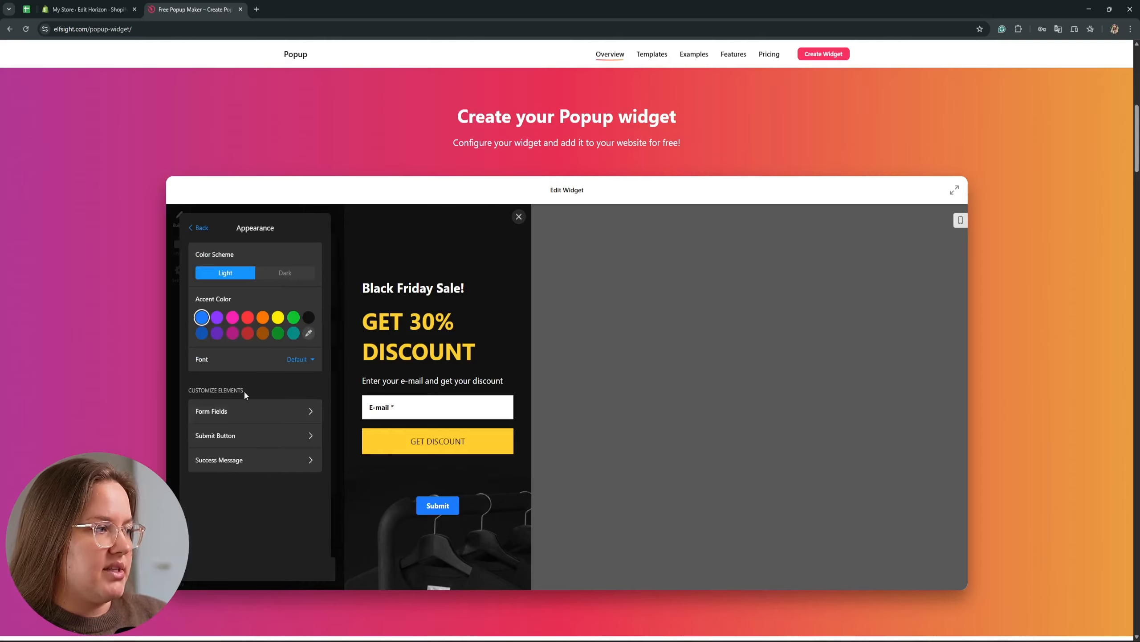
click(278, 317)
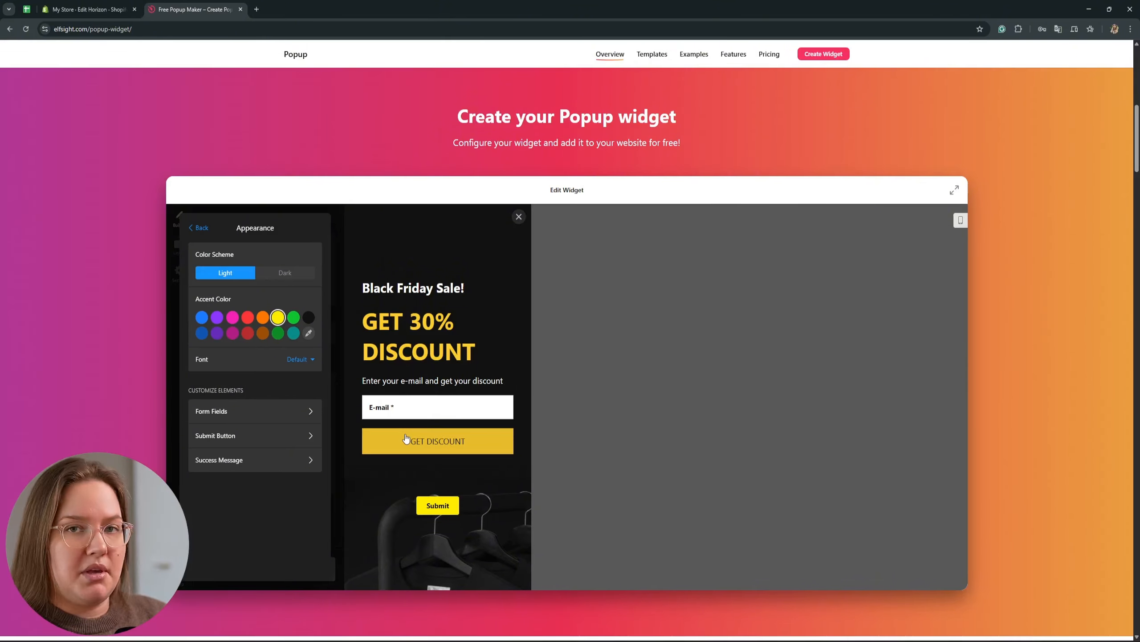
click(196, 228)
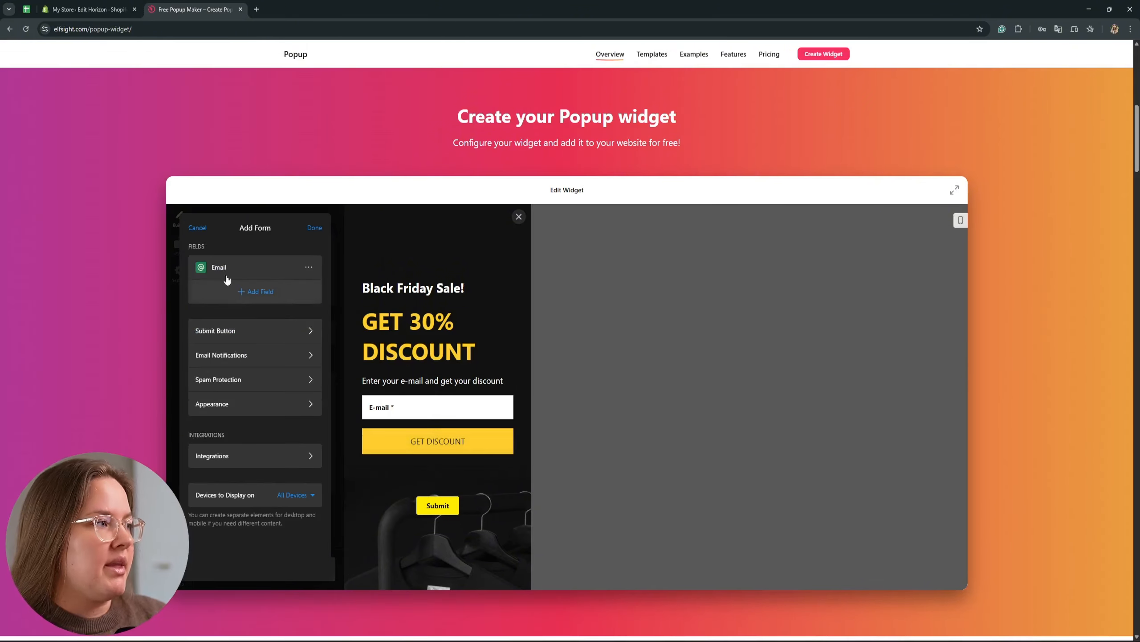
click(197, 227)
click(288, 415)
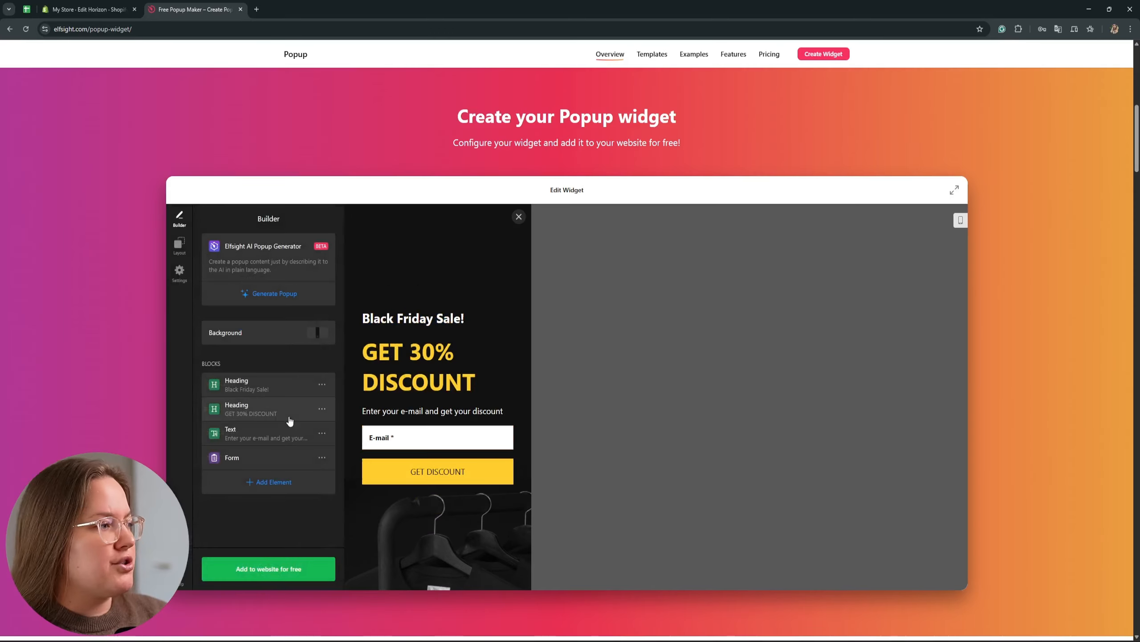
click(322, 457)
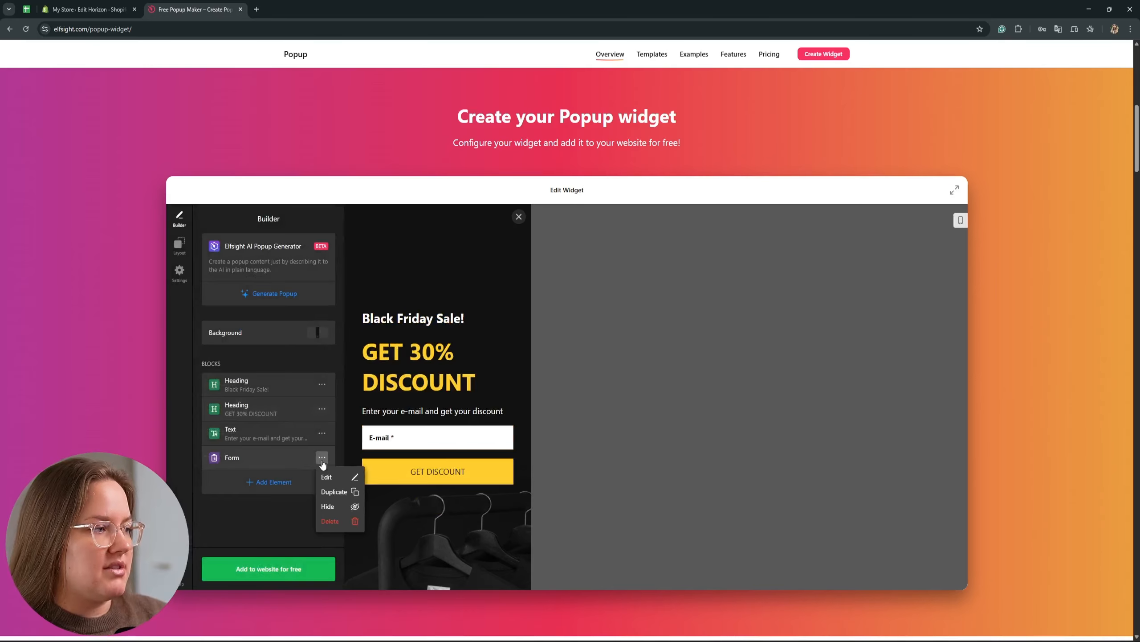
click(278, 538)
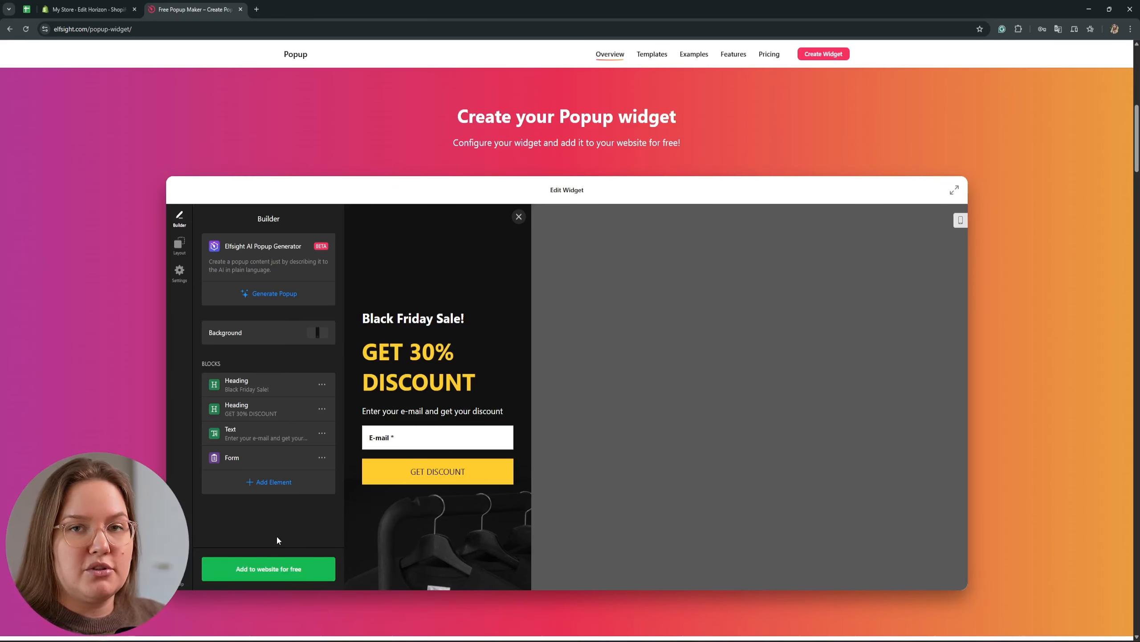
Preview the popup in the Modal, Right Pane, Slide-in, Top Bar and Bottom Bar layouts, and return to Left Pane.
click(179, 245)
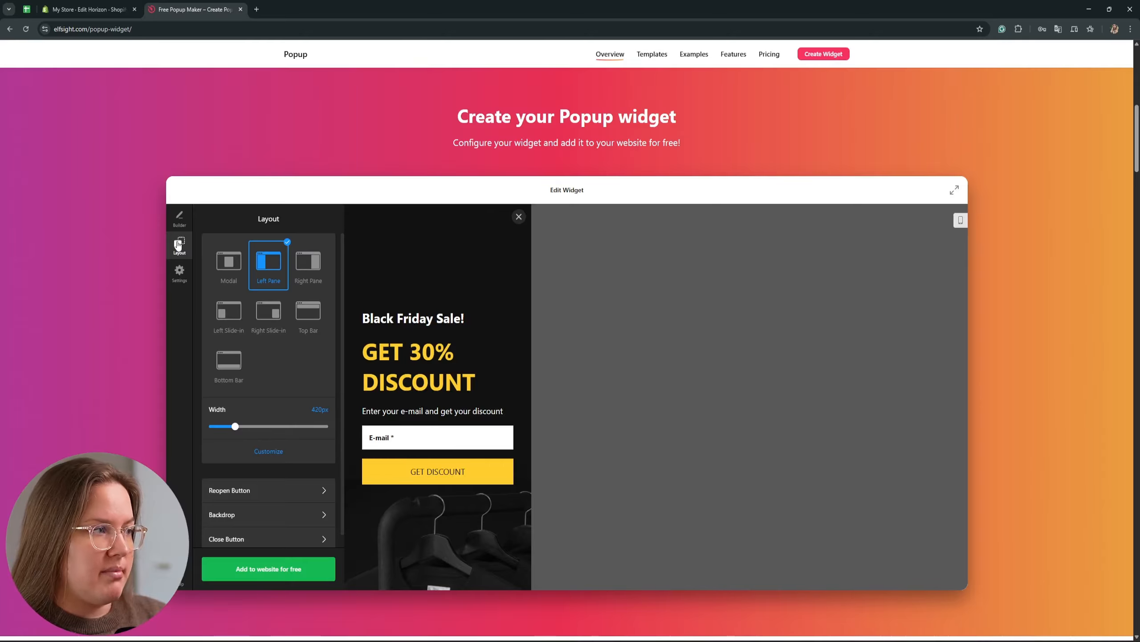
click(231, 269)
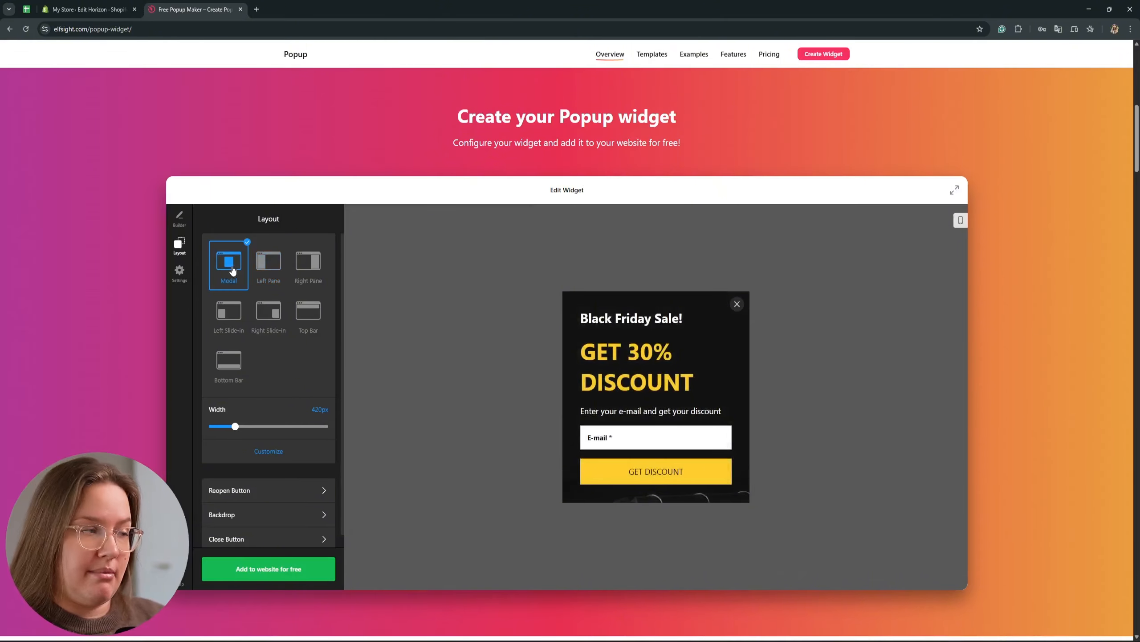
click(314, 264)
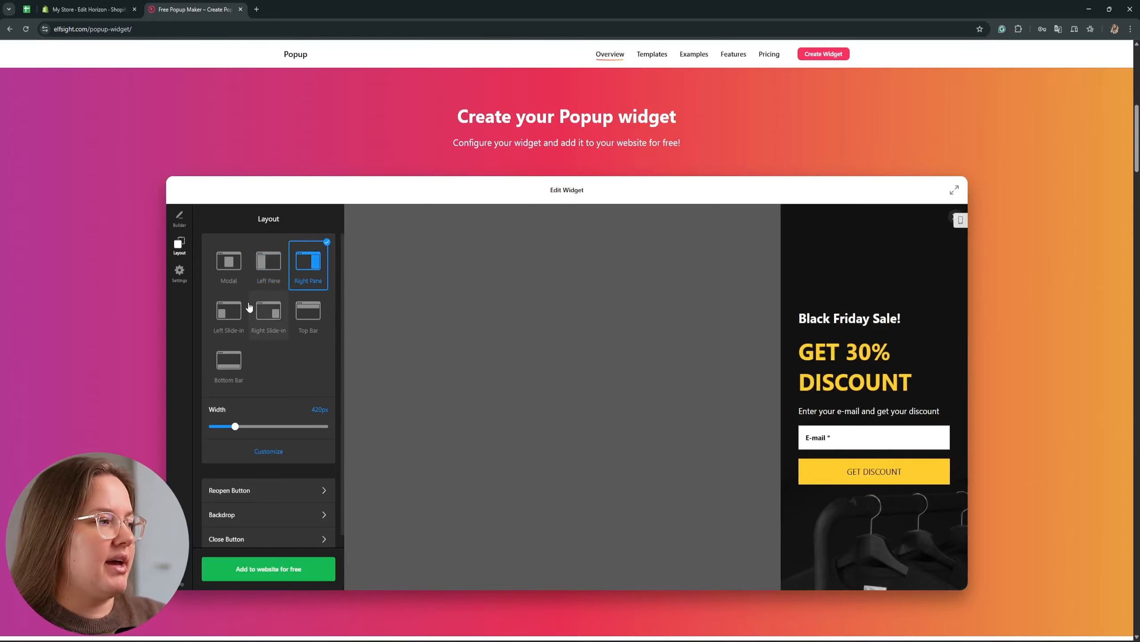
click(238, 313)
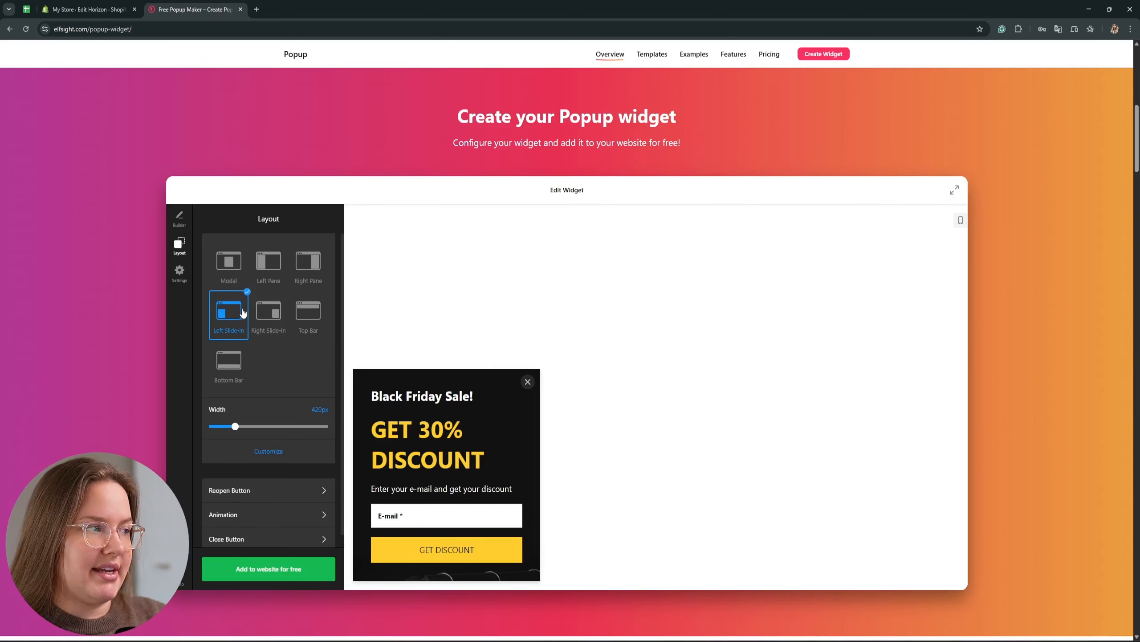
click(268, 313)
click(310, 310)
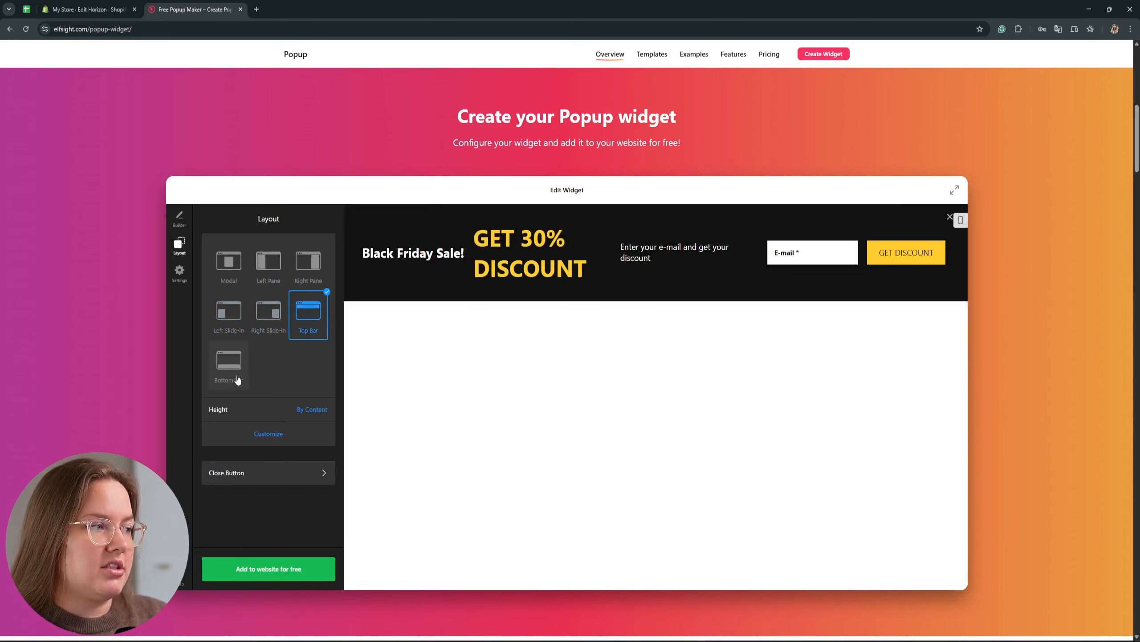
click(226, 365)
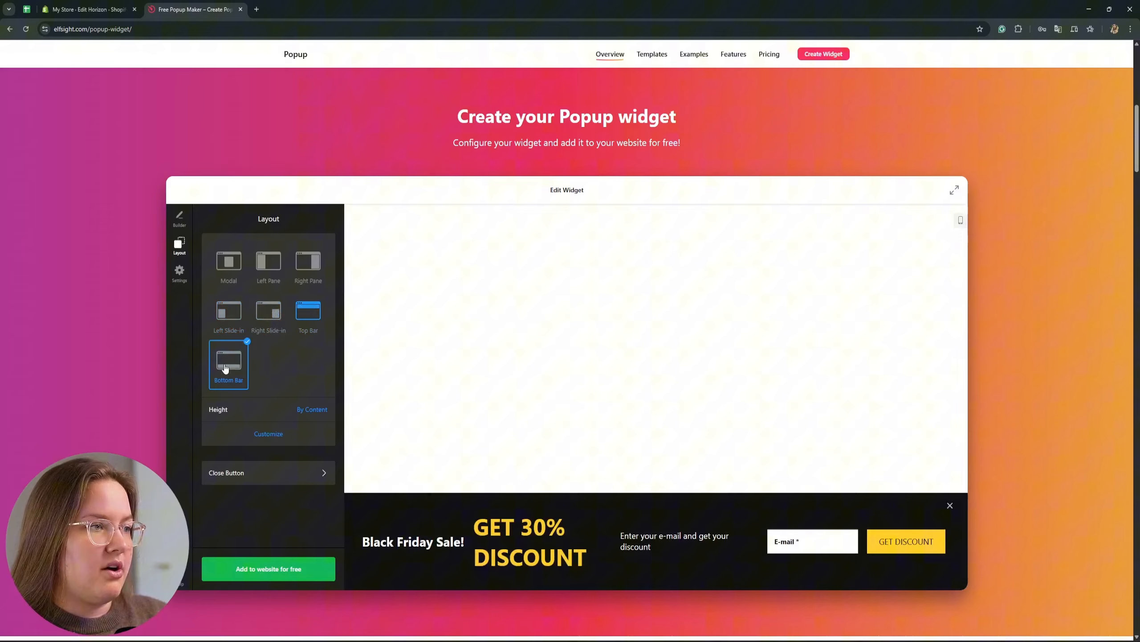
click(260, 267)
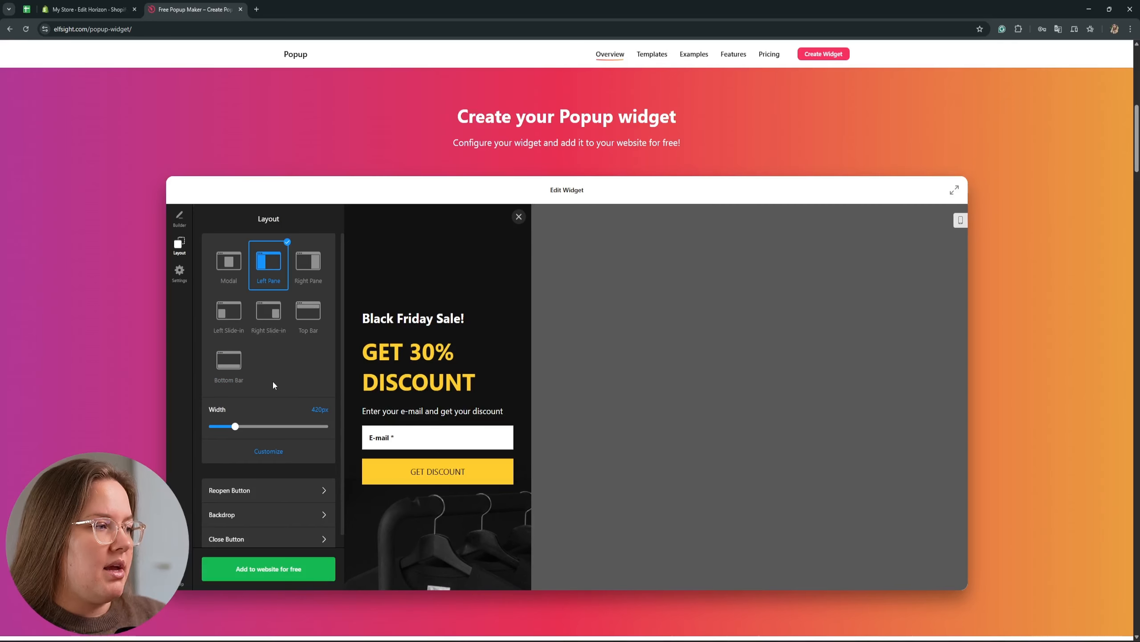
Review the alignment, padding and spacing options of the Left Pane layout.
scroll(272, 385, down, 1)
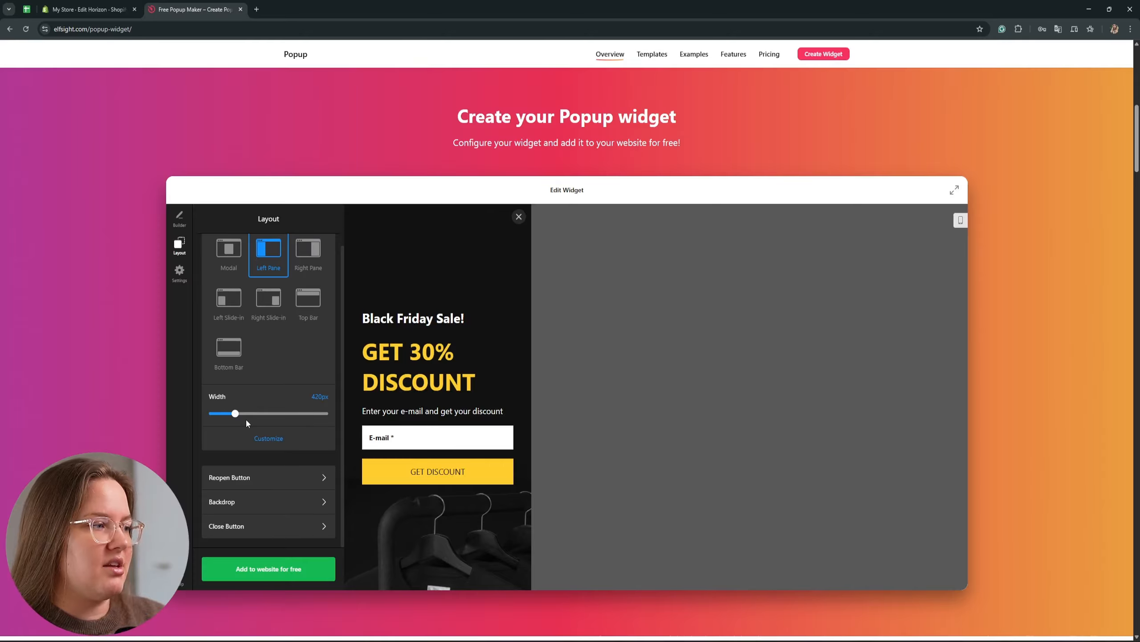
click(272, 440)
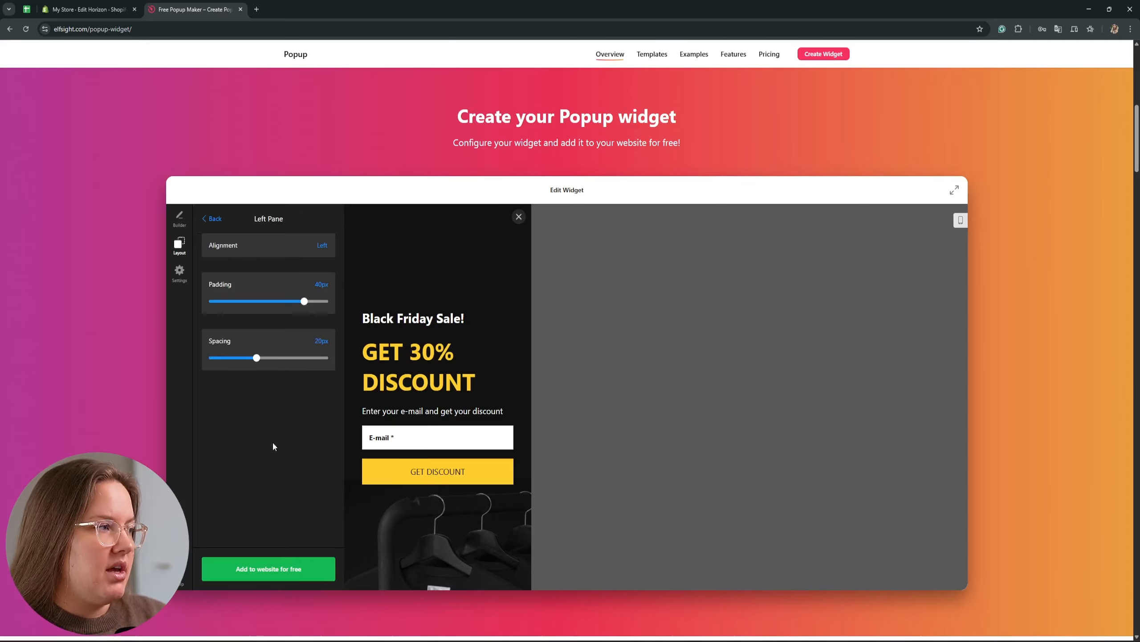
click(213, 219)
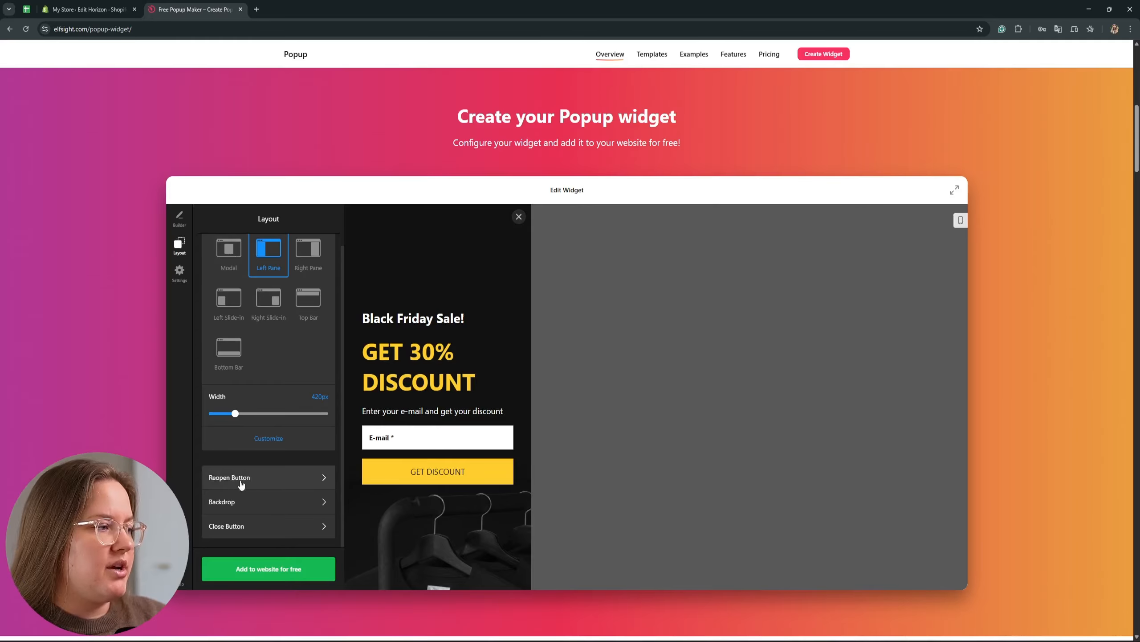
Enable the popup's reopen button and close the popup in the preview to check that button.
click(518, 218)
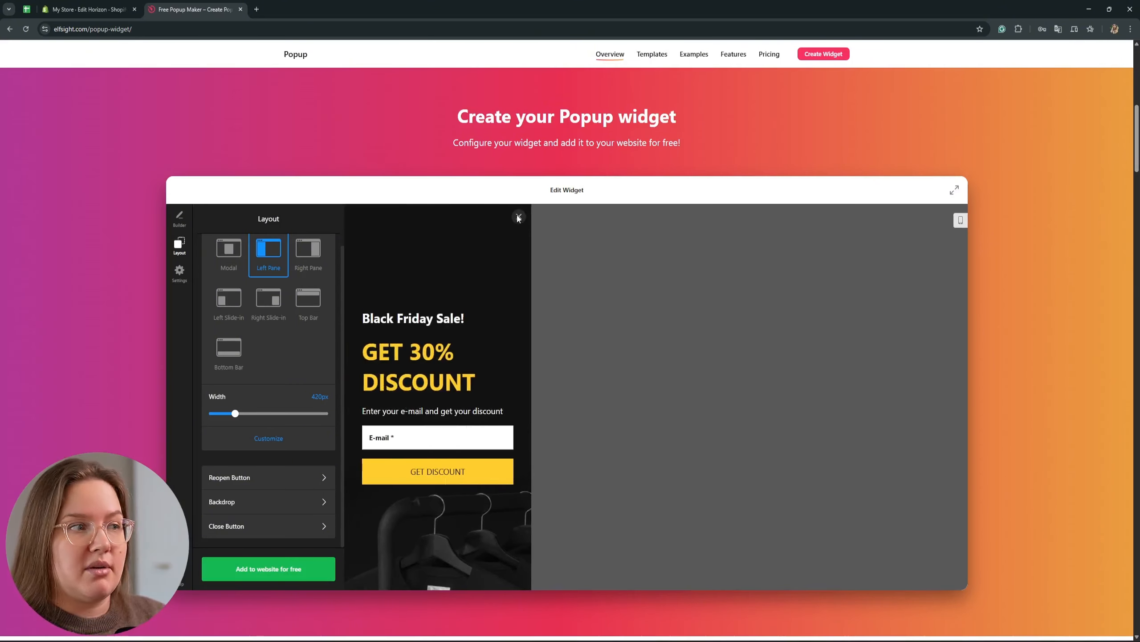
click(294, 478)
click(319, 245)
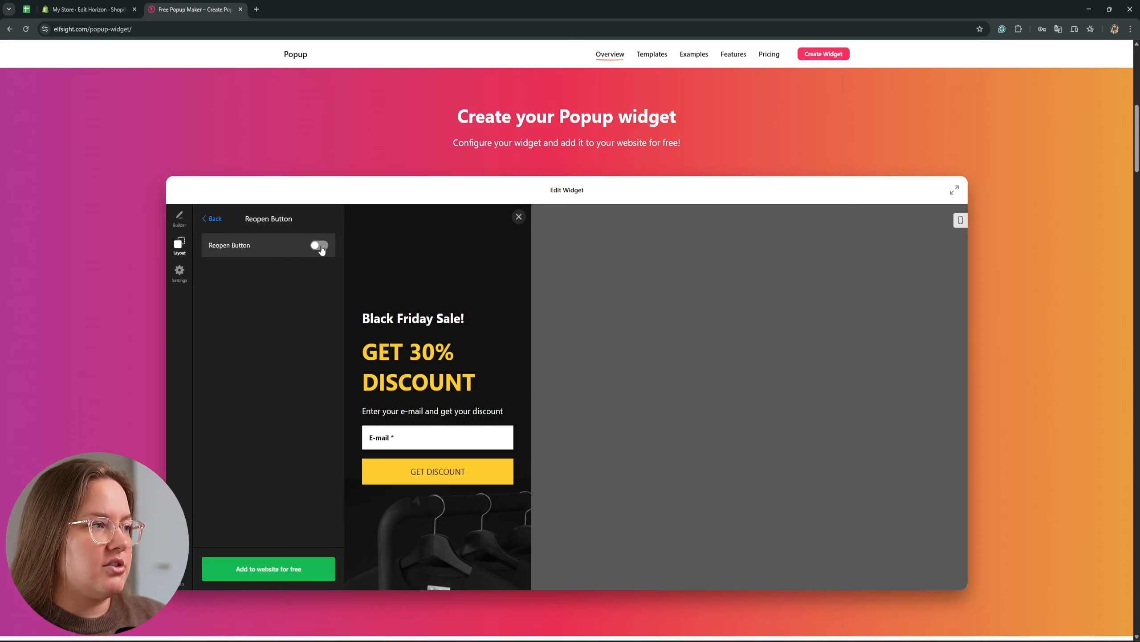
click(519, 218)
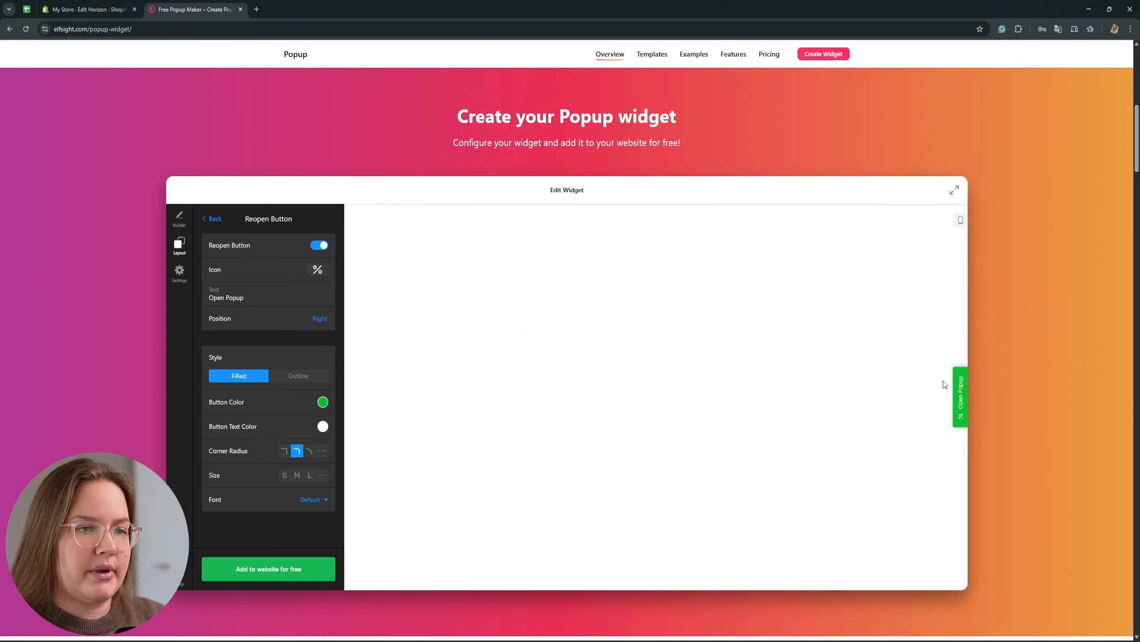
Reopen the popup in the preview and compare it with the backdrop turned off and on again.
click(959, 415)
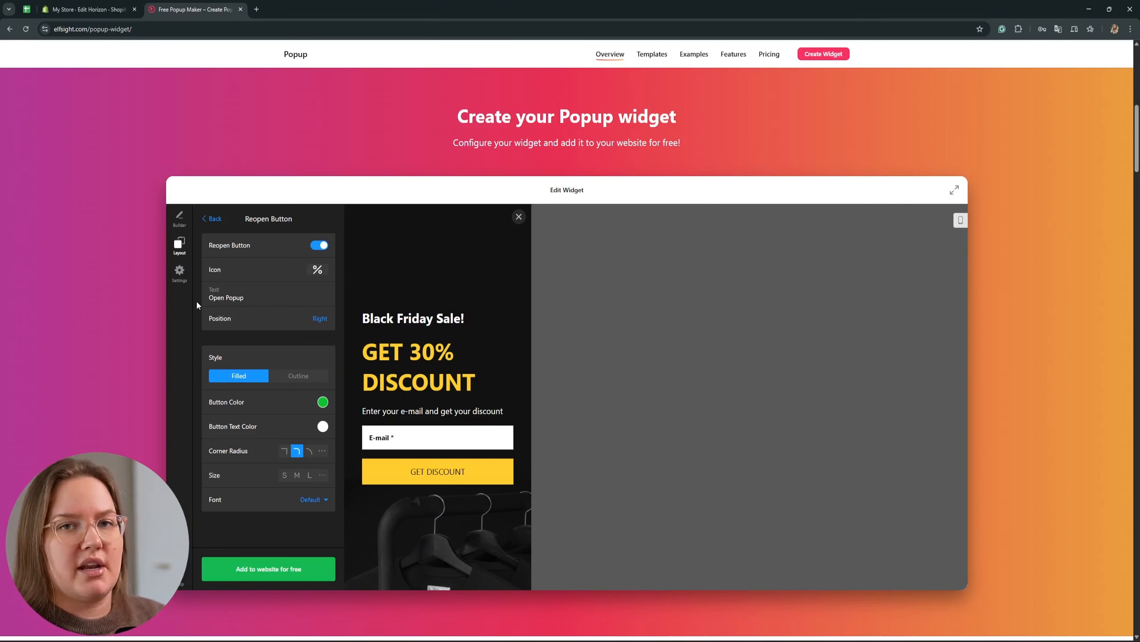
click(213, 219)
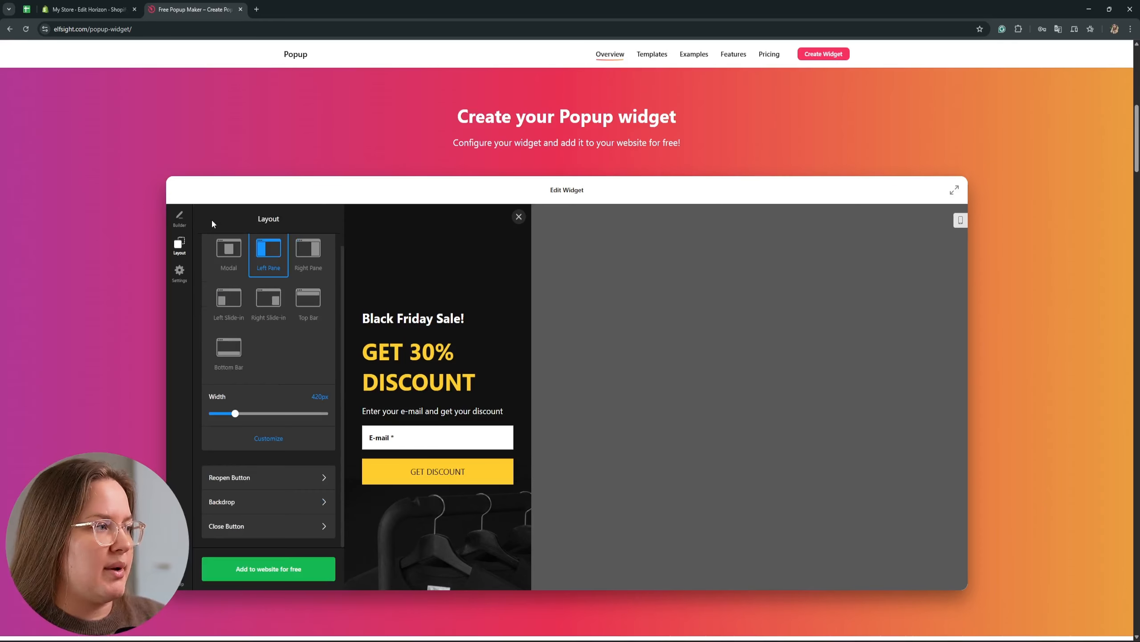
click(250, 507)
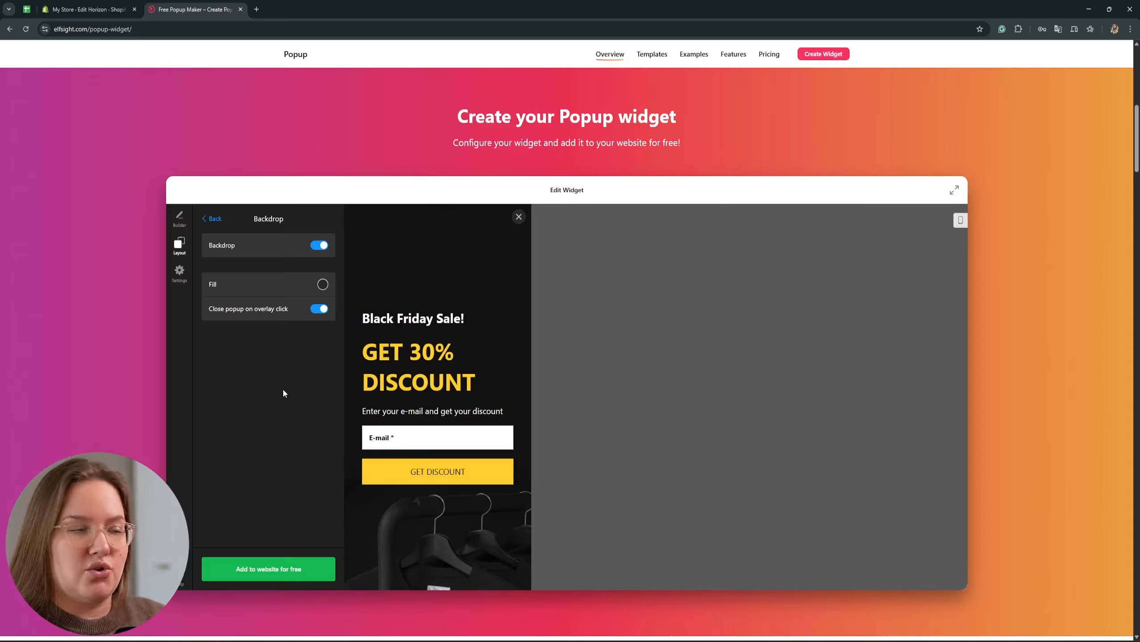
click(319, 245)
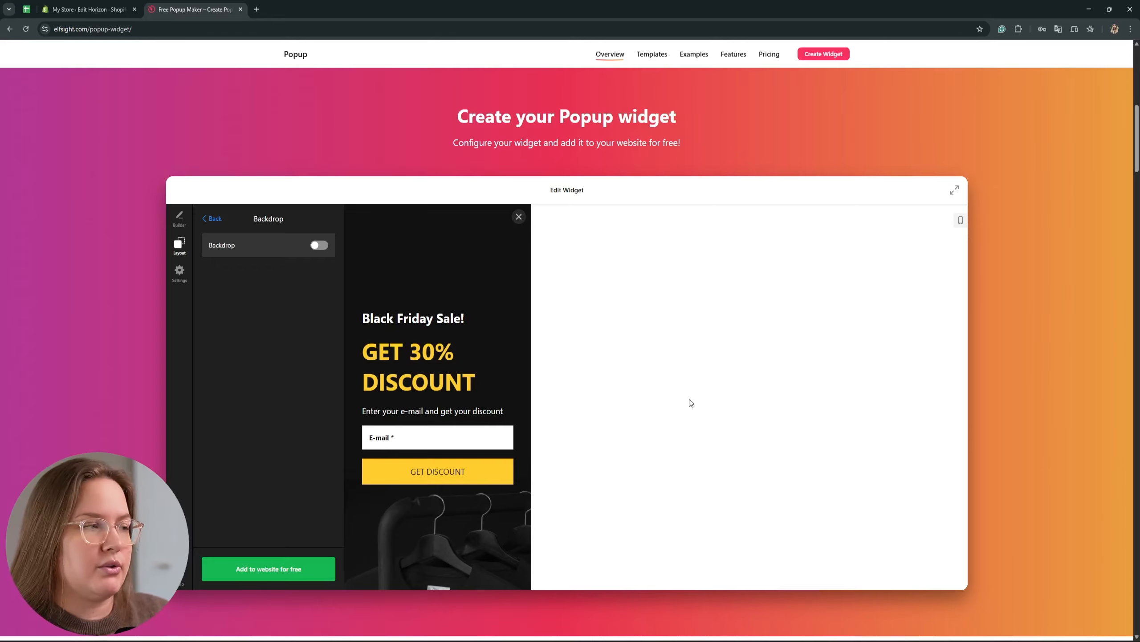
click(320, 245)
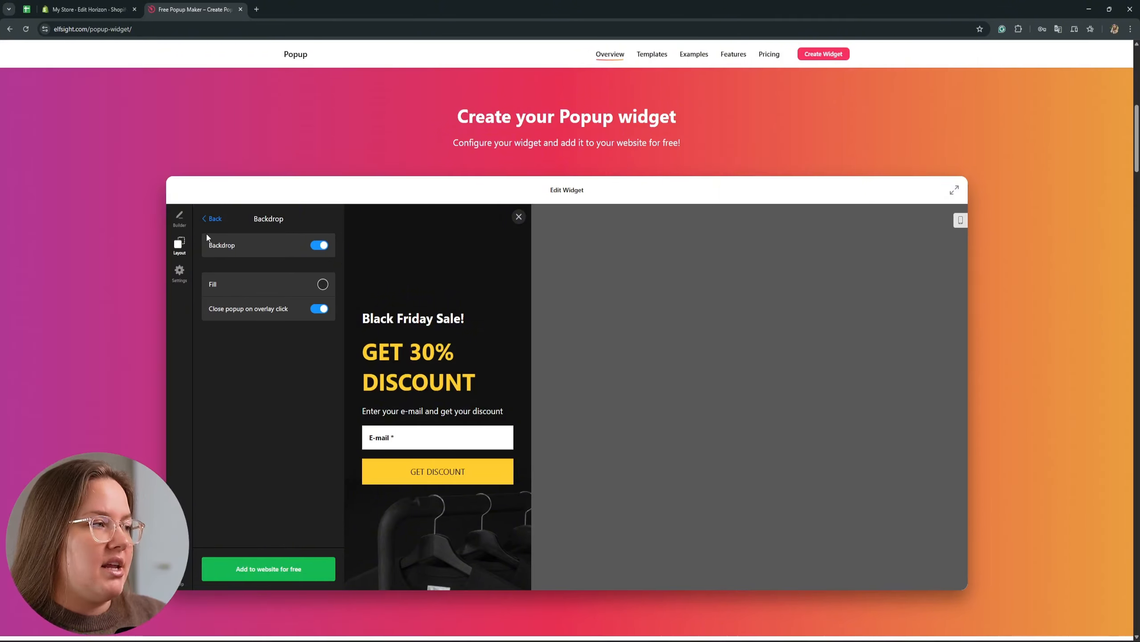
View the color choices for the backdrop's fill and return to the layout settings without picking one.
click(323, 284)
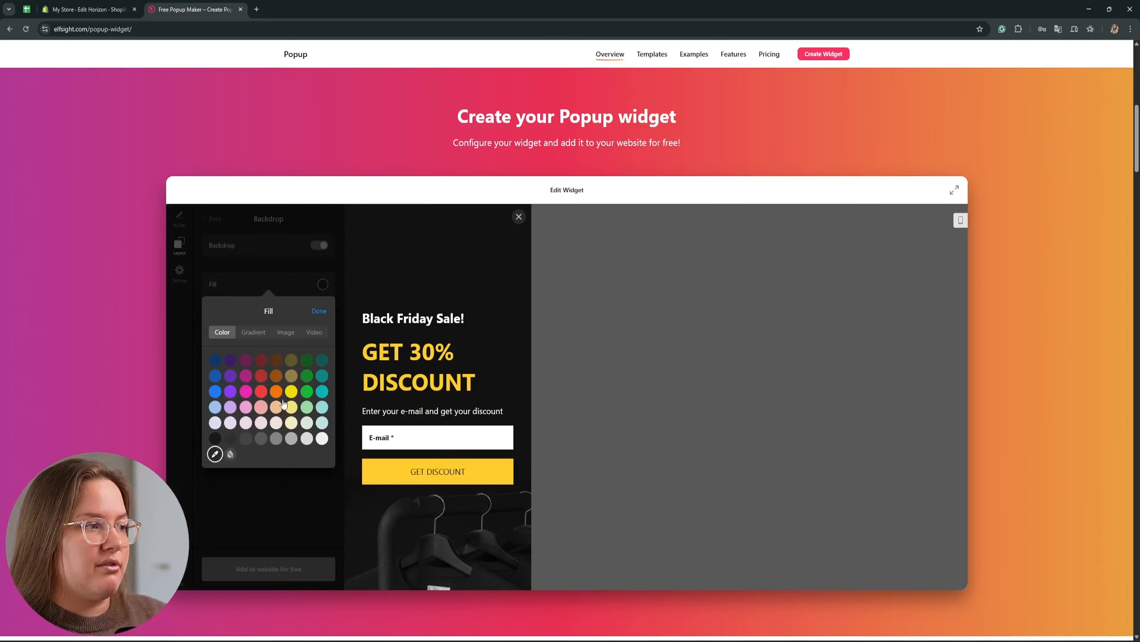
click(267, 503)
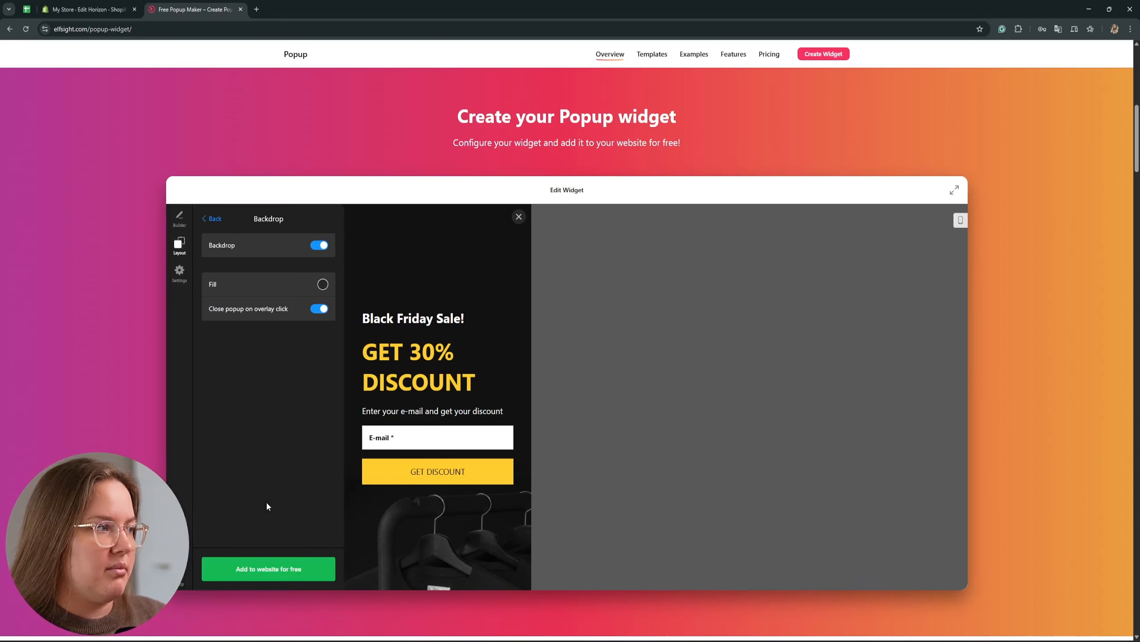
click(203, 218)
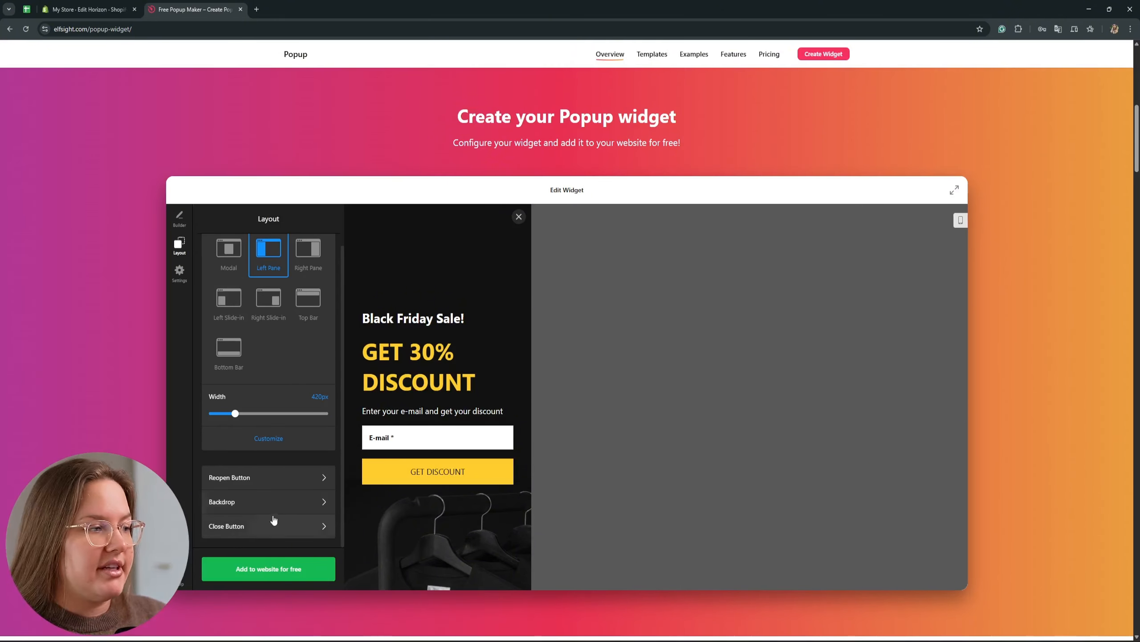
Try the popup without its close button by closing it through the overlay, and restore and test the close button.
click(260, 527)
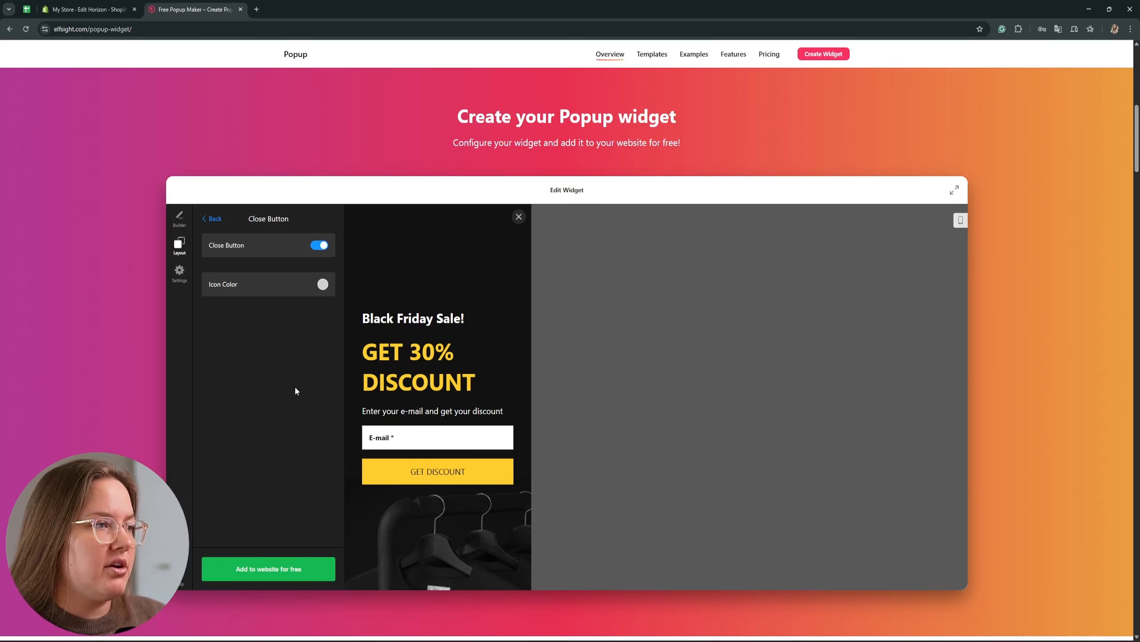
click(314, 249)
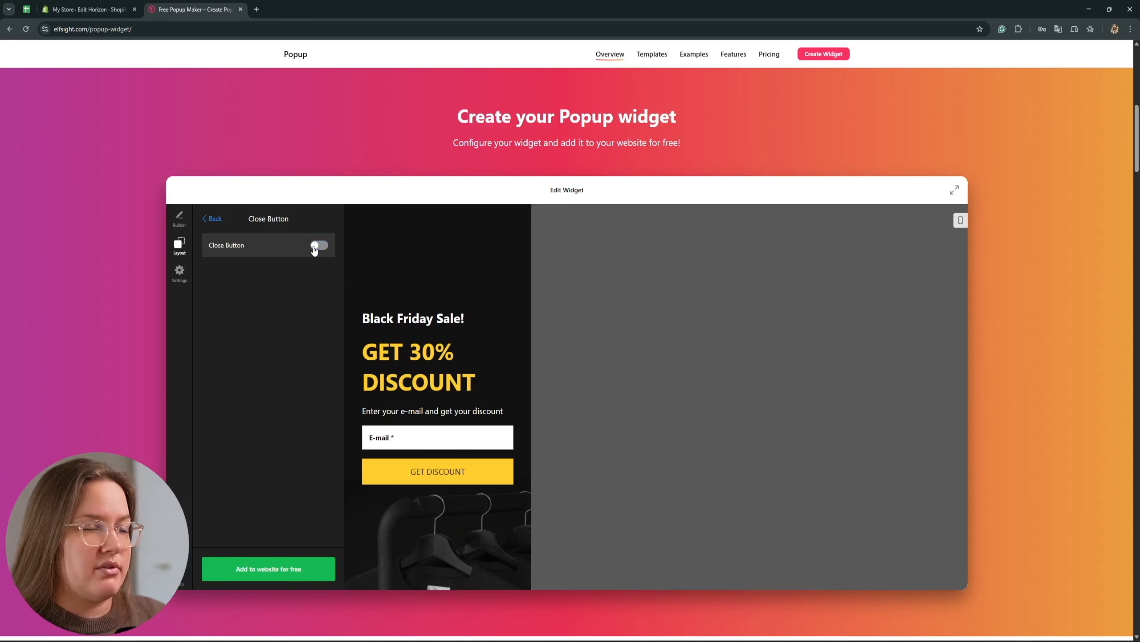
click(653, 279)
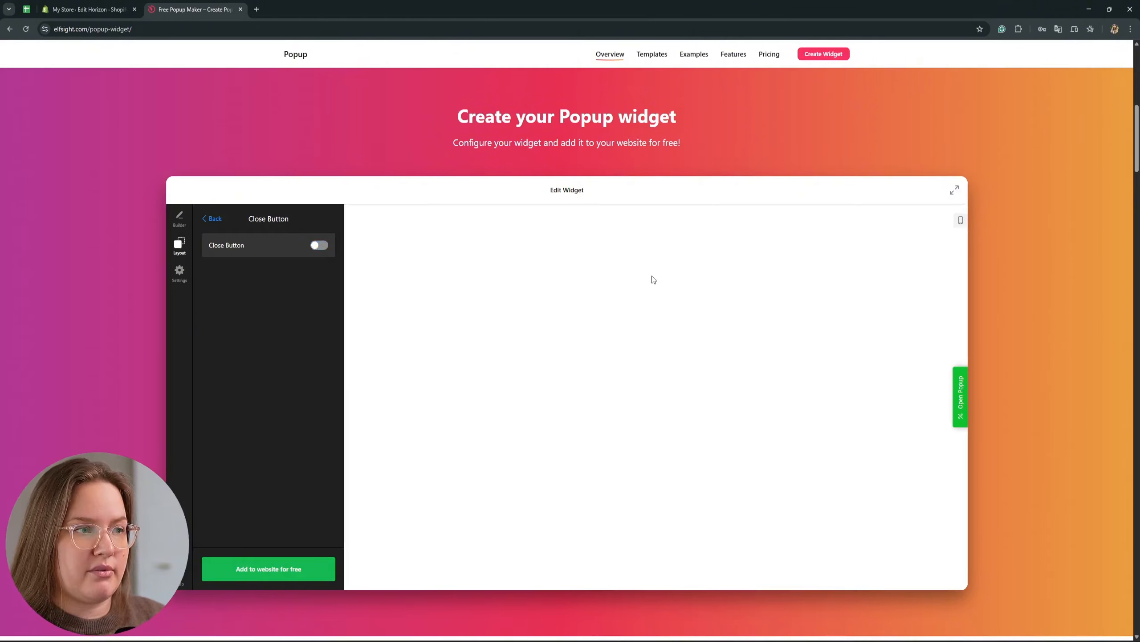
click(320, 247)
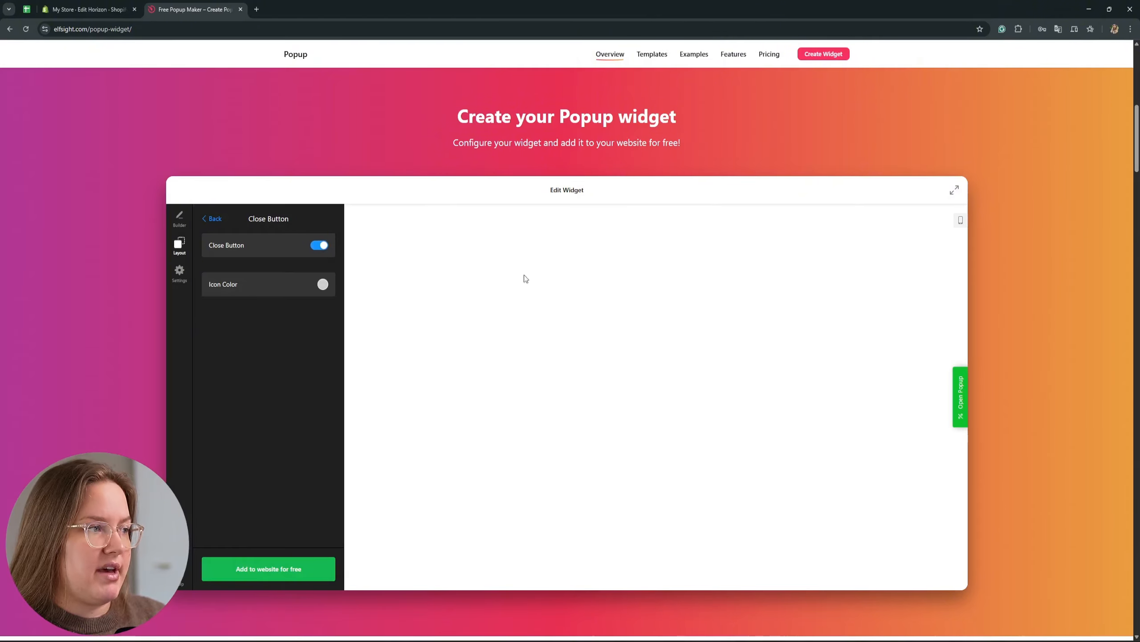
click(960, 385)
click(516, 221)
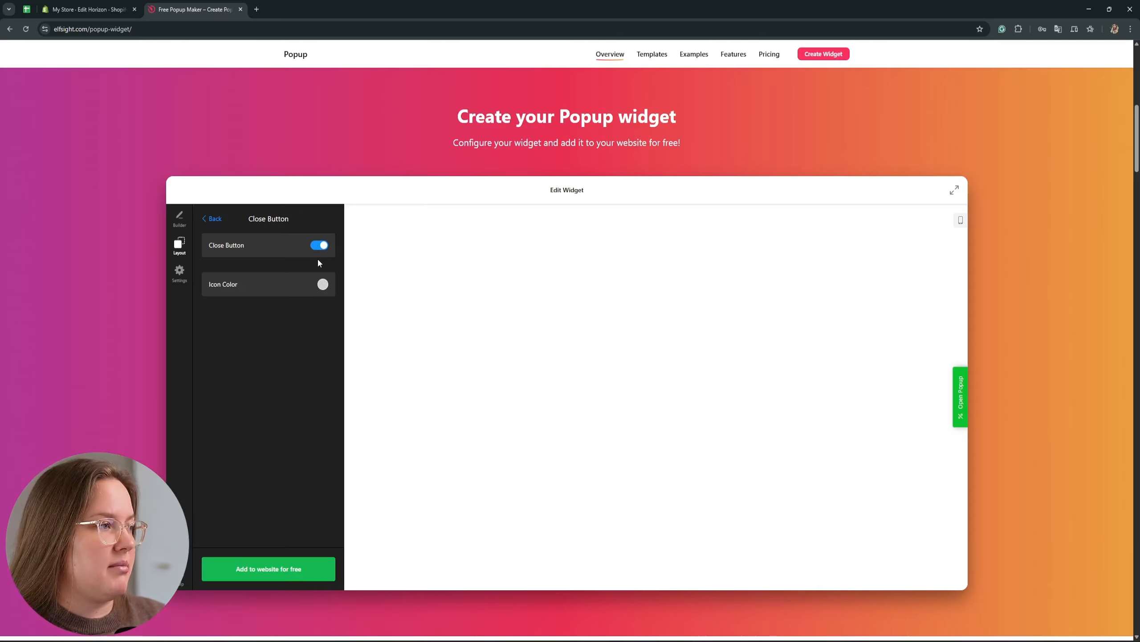
click(214, 219)
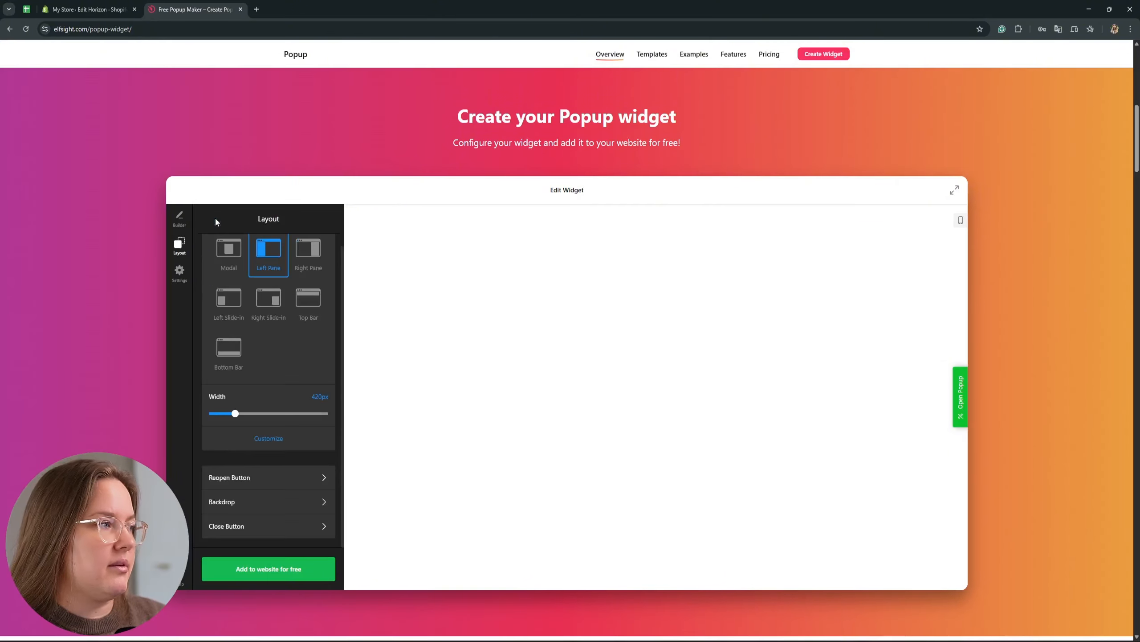
Review the display frequency options in the popup's settings, keeping Show every time.
click(180, 274)
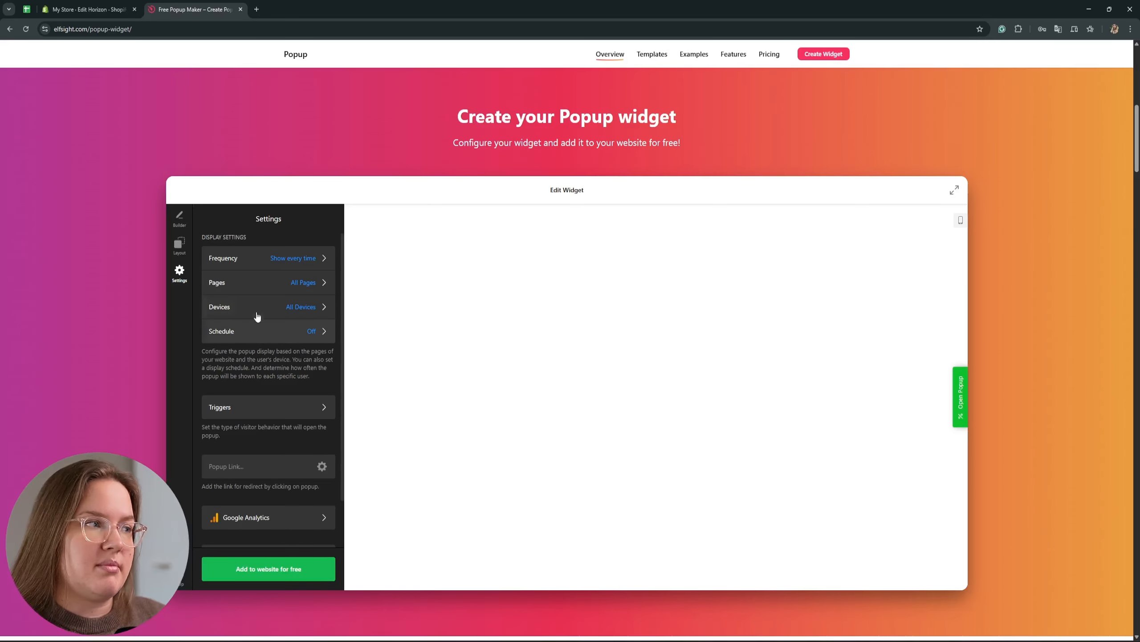
click(290, 260)
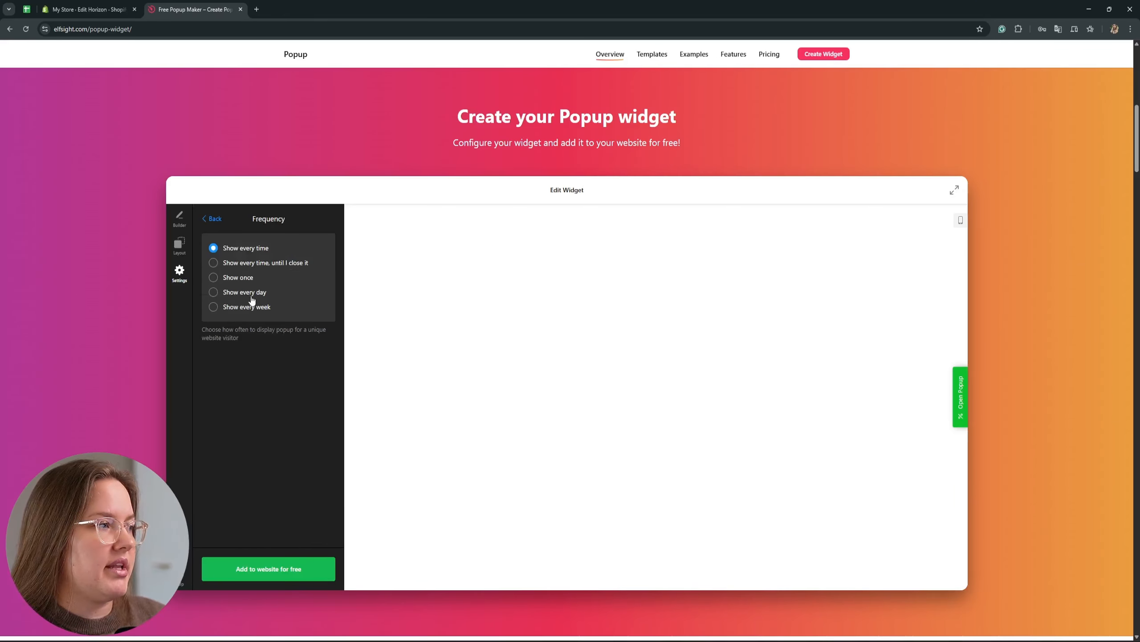
click(208, 219)
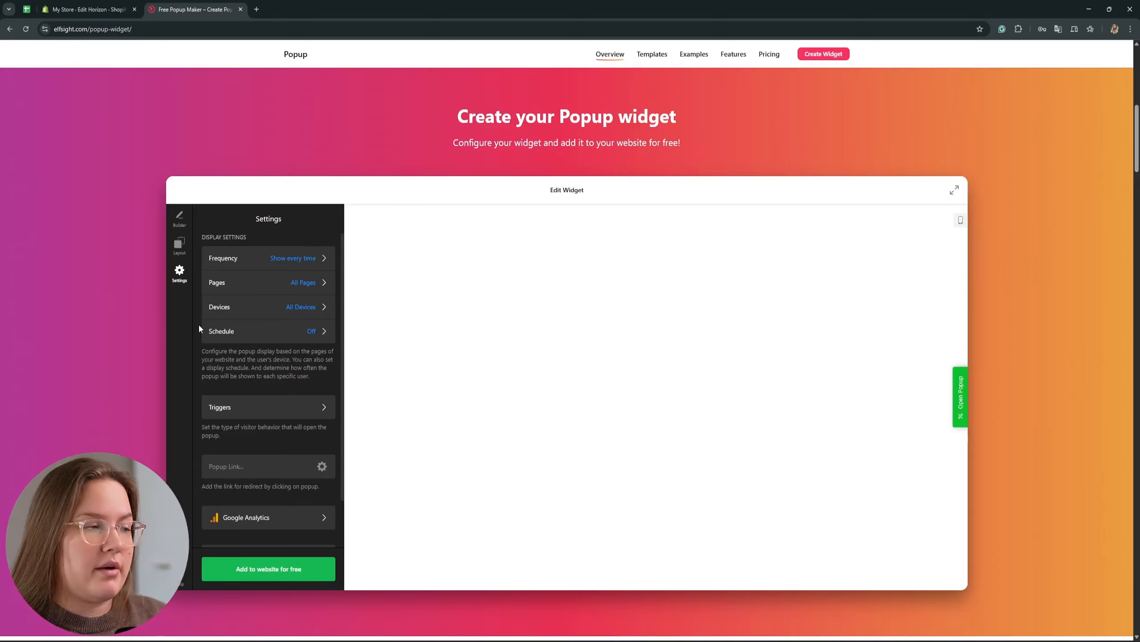
Try the Time on Page trigger instead of On Page Load, and switch back to On Page Load.
click(263, 410)
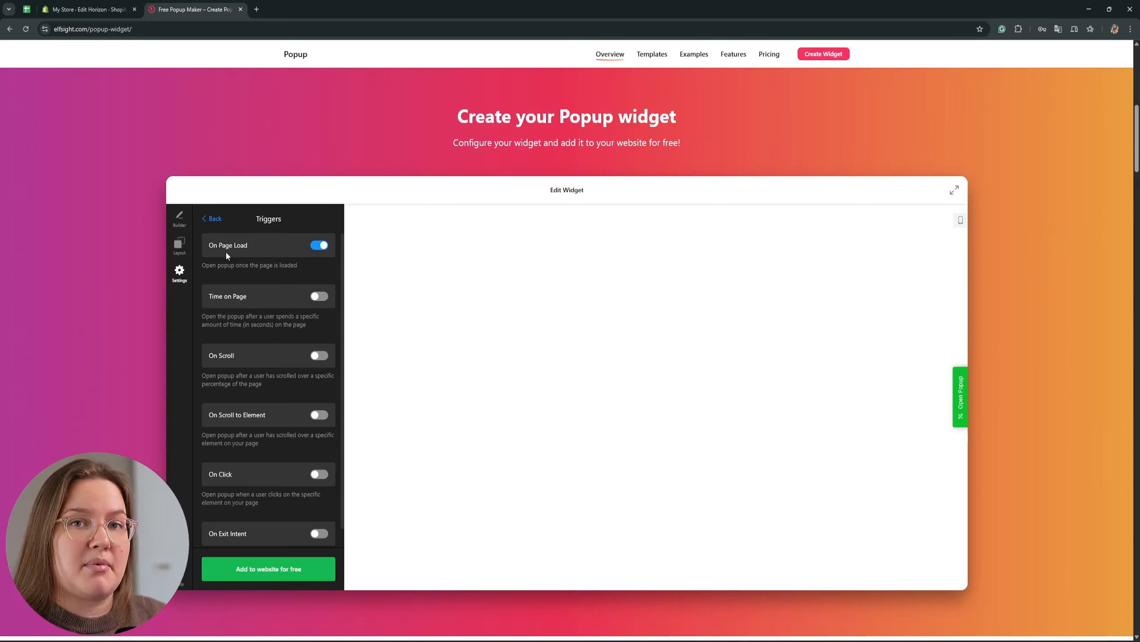
click(316, 246)
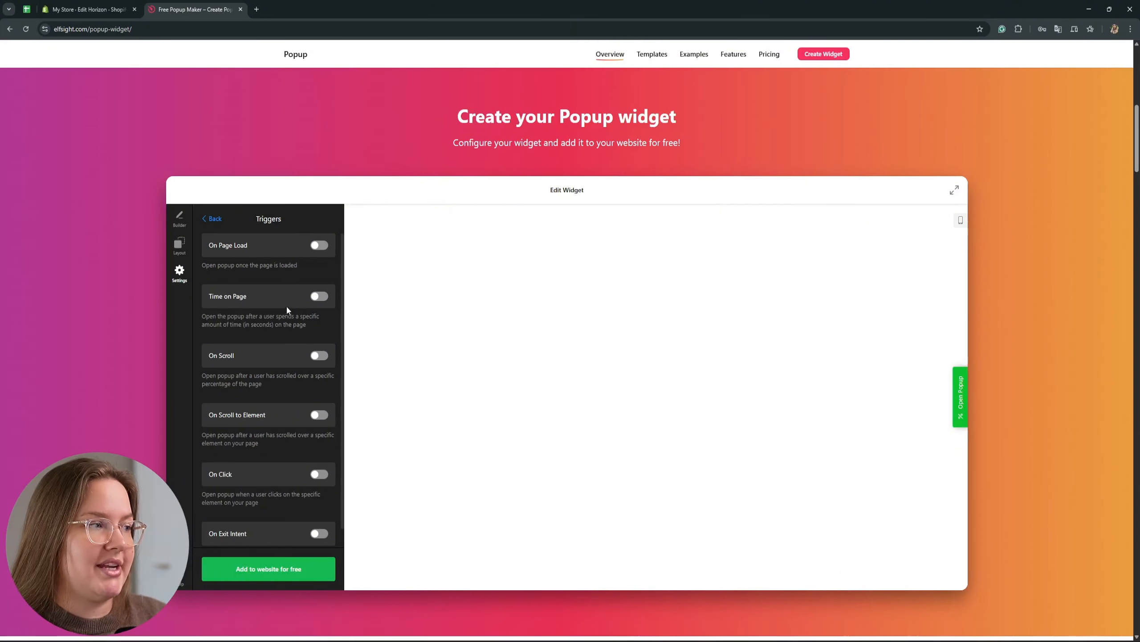
click(318, 299)
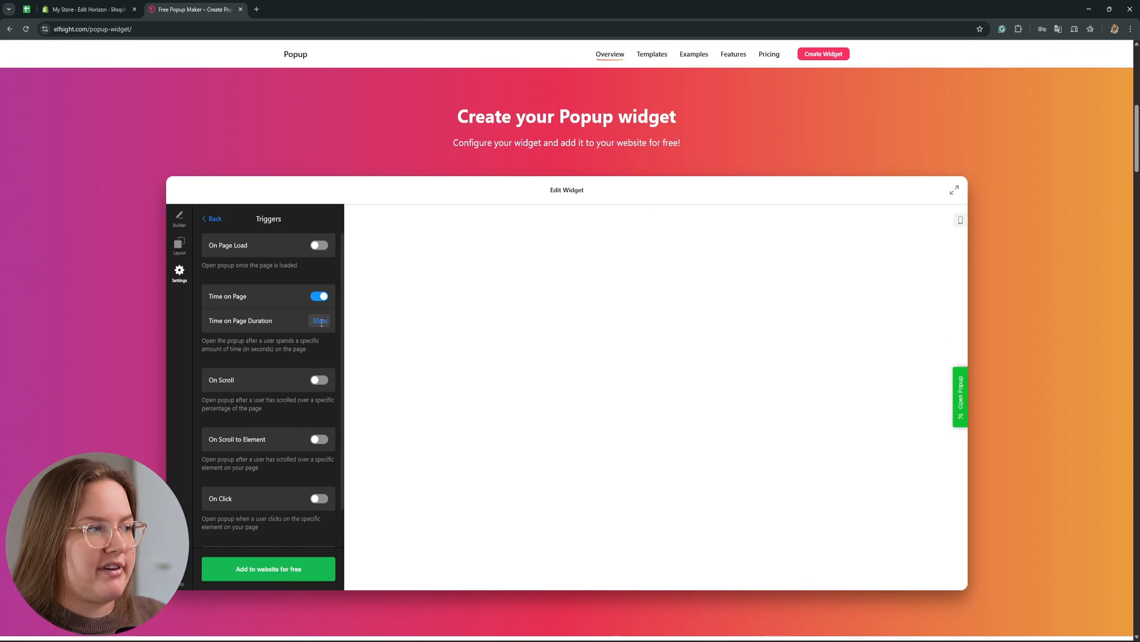
click(322, 321)
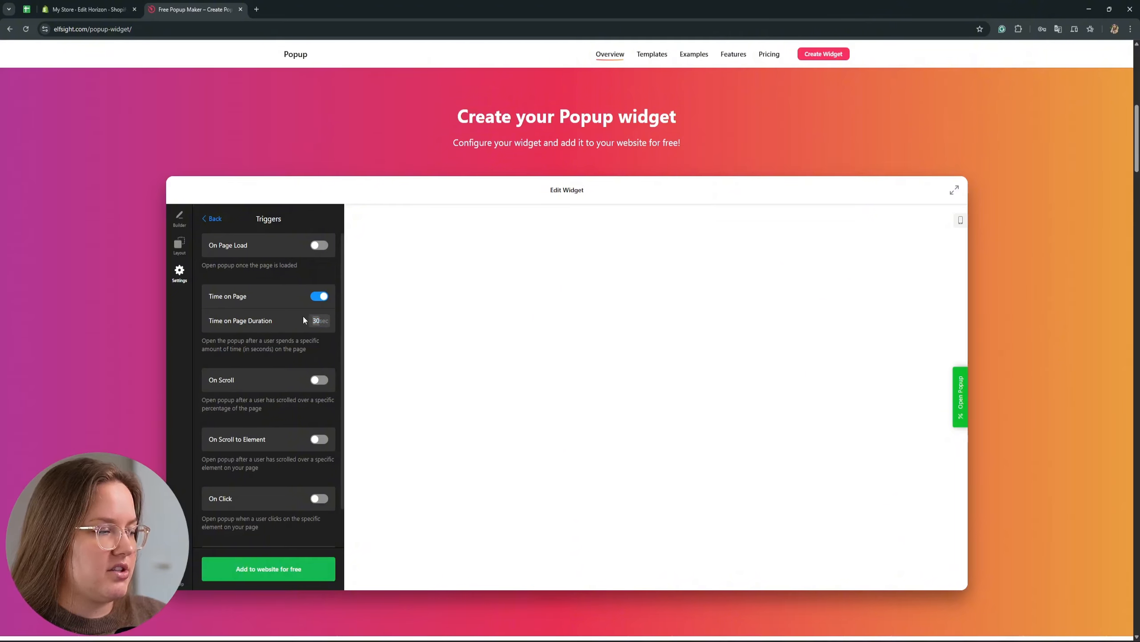
click(318, 299)
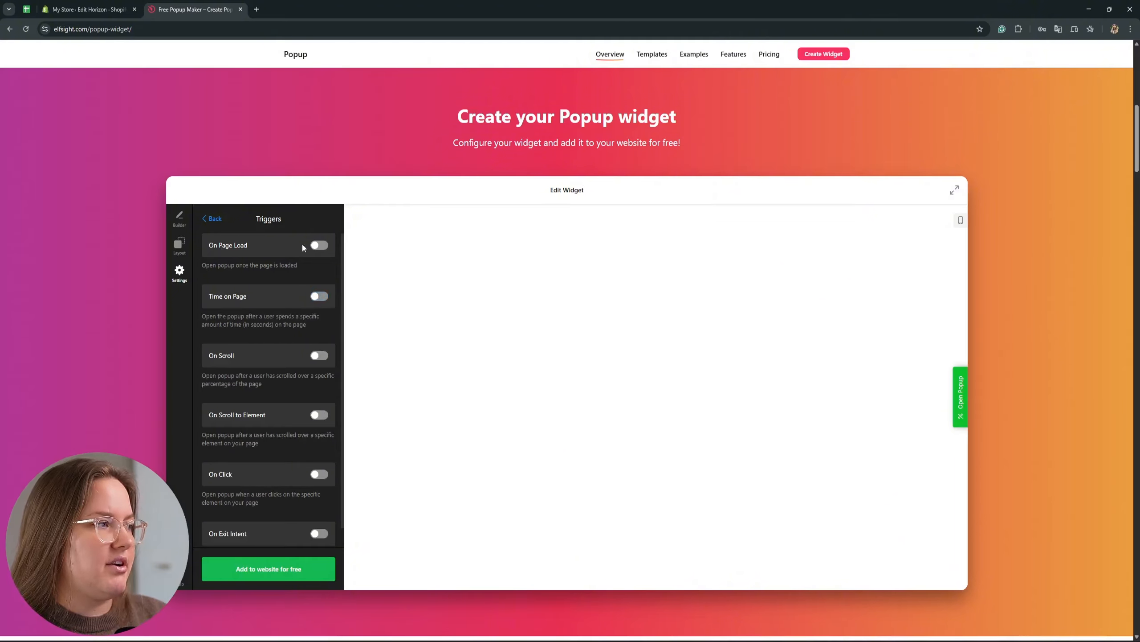
click(318, 245)
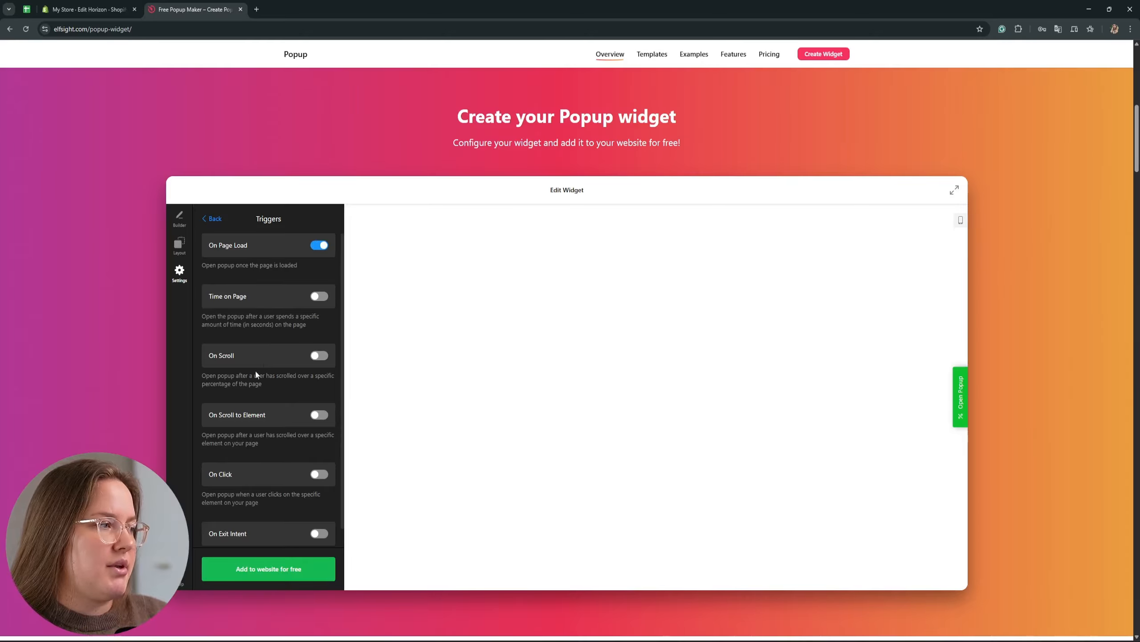
Try the On Scroll trigger, turn it off again and review the remaining popup triggers.
click(319, 356)
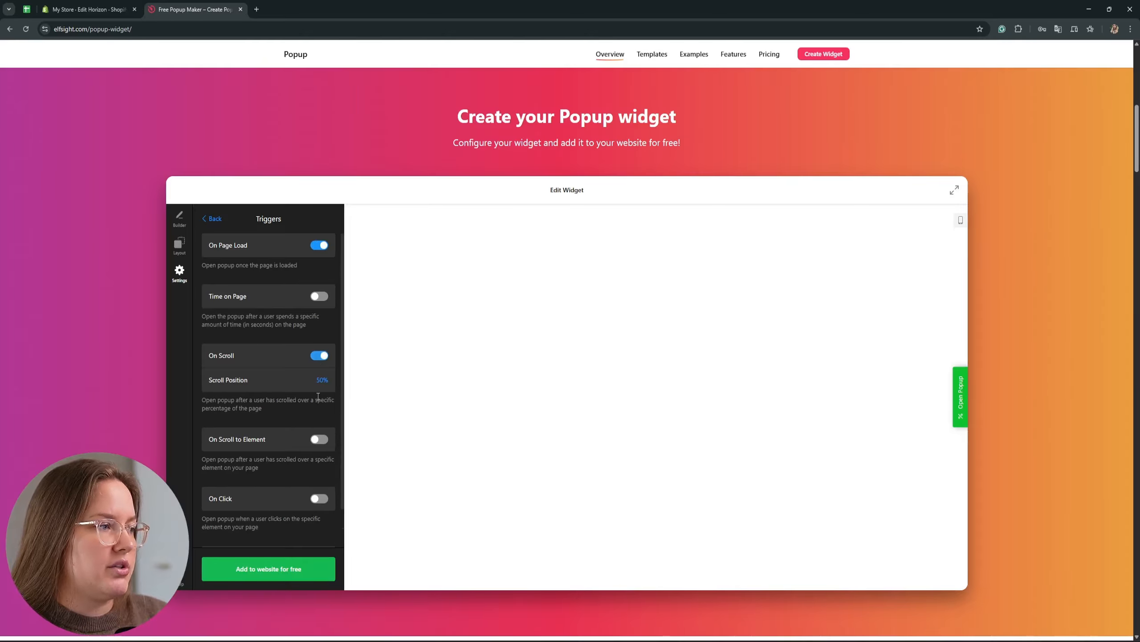
click(317, 360)
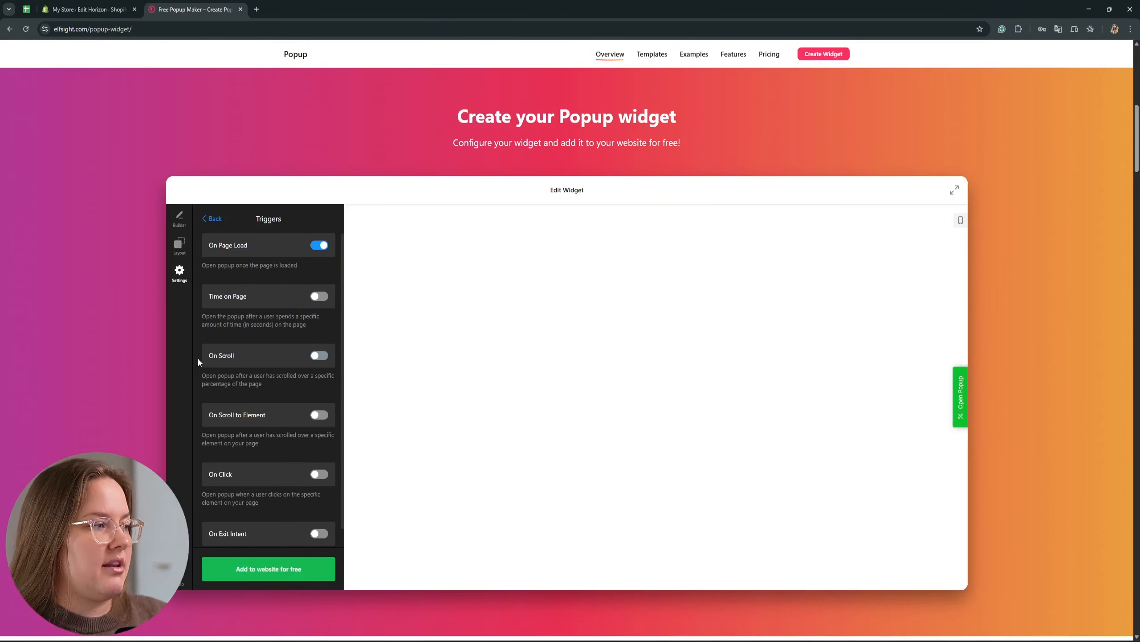
scroll(255, 353, down, 1)
scroll(265, 372, up, 1)
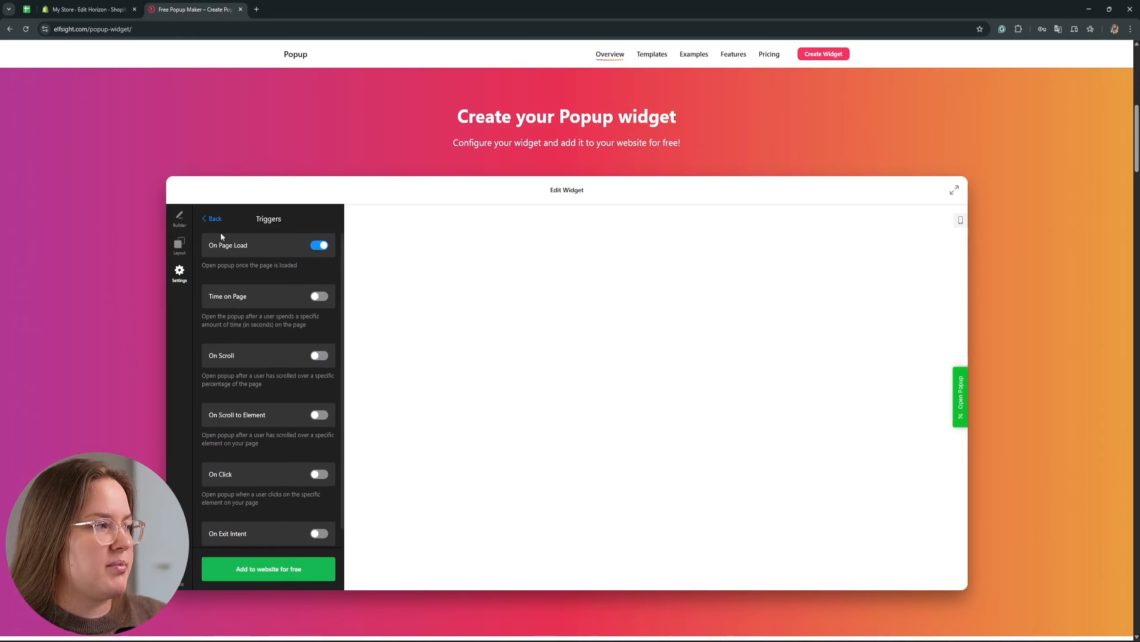
click(209, 218)
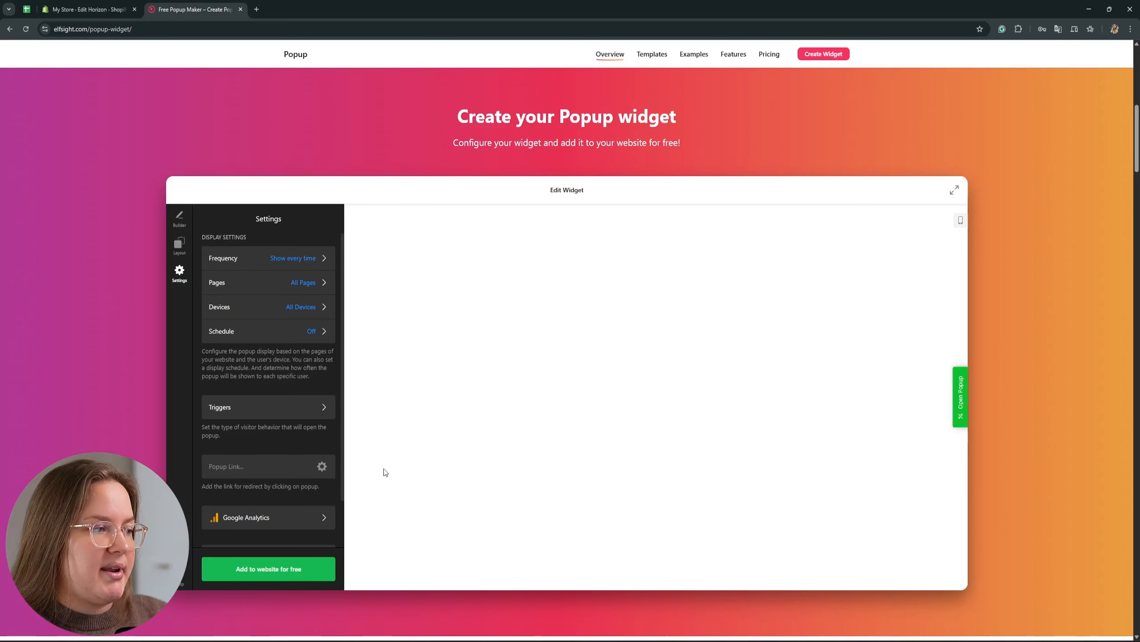
Reopen the popup in the preview and review the Popup Link options and the remaining settings.
click(960, 401)
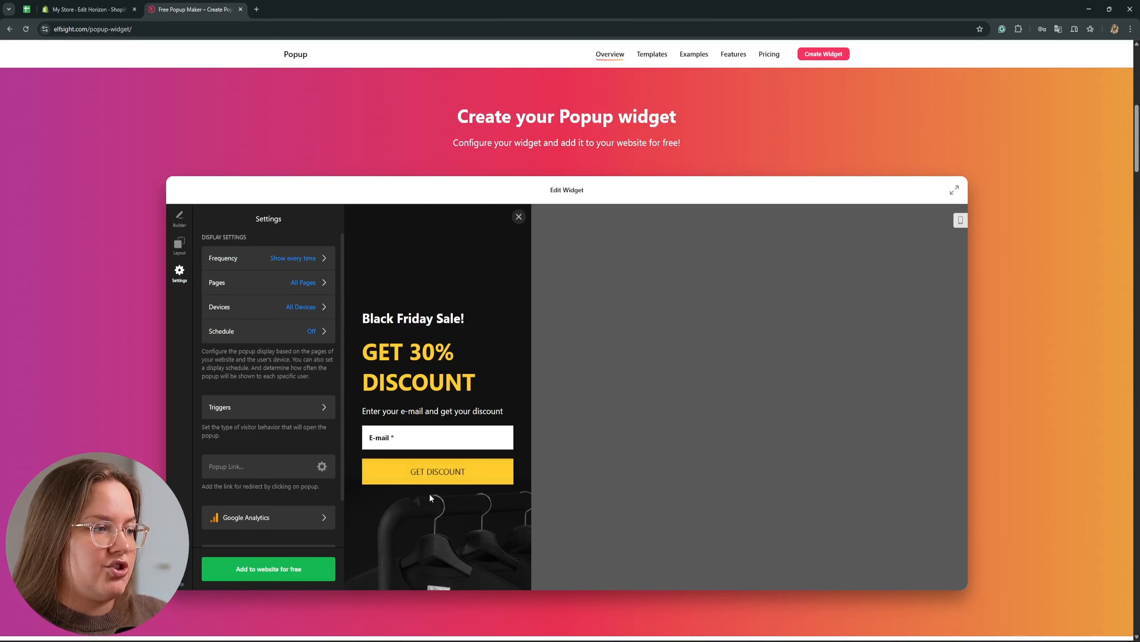
click(222, 466)
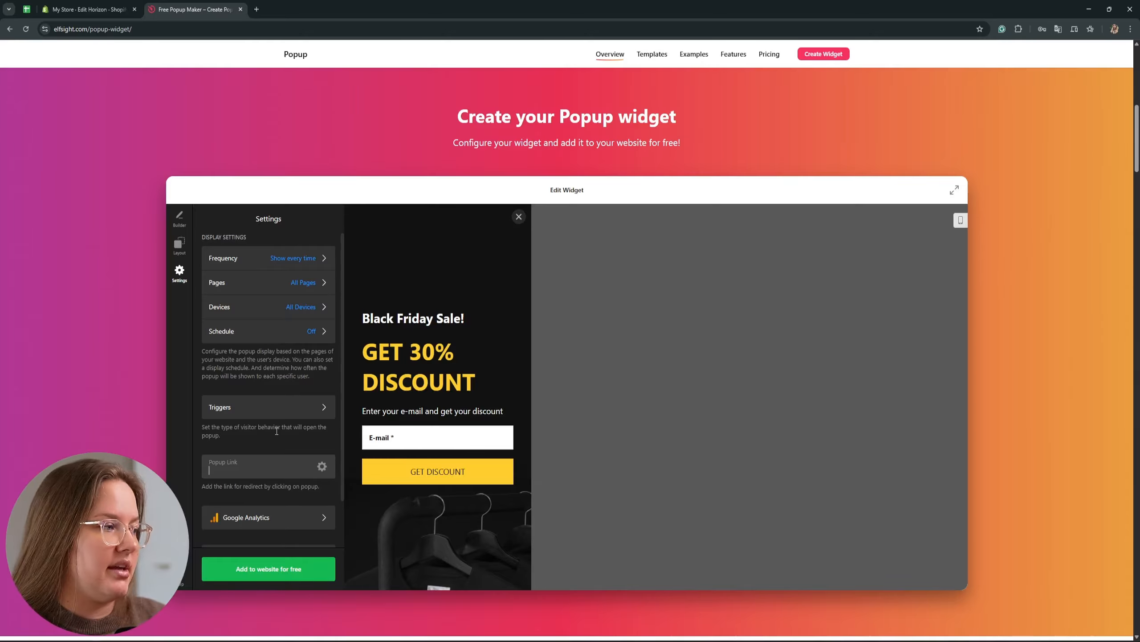
click(322, 466)
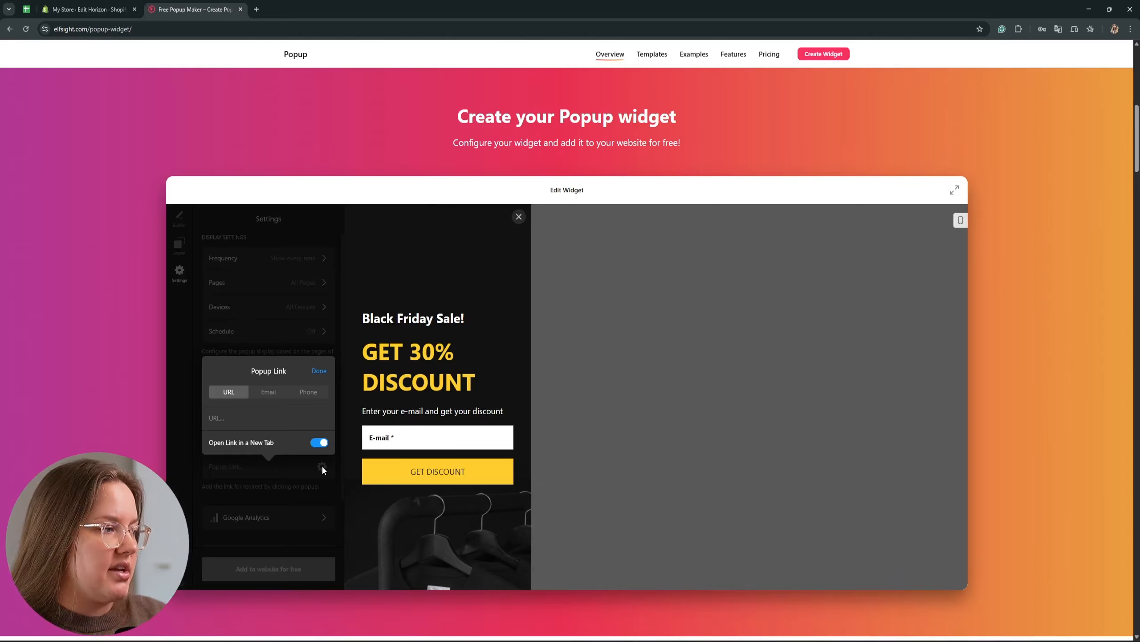
click(304, 331)
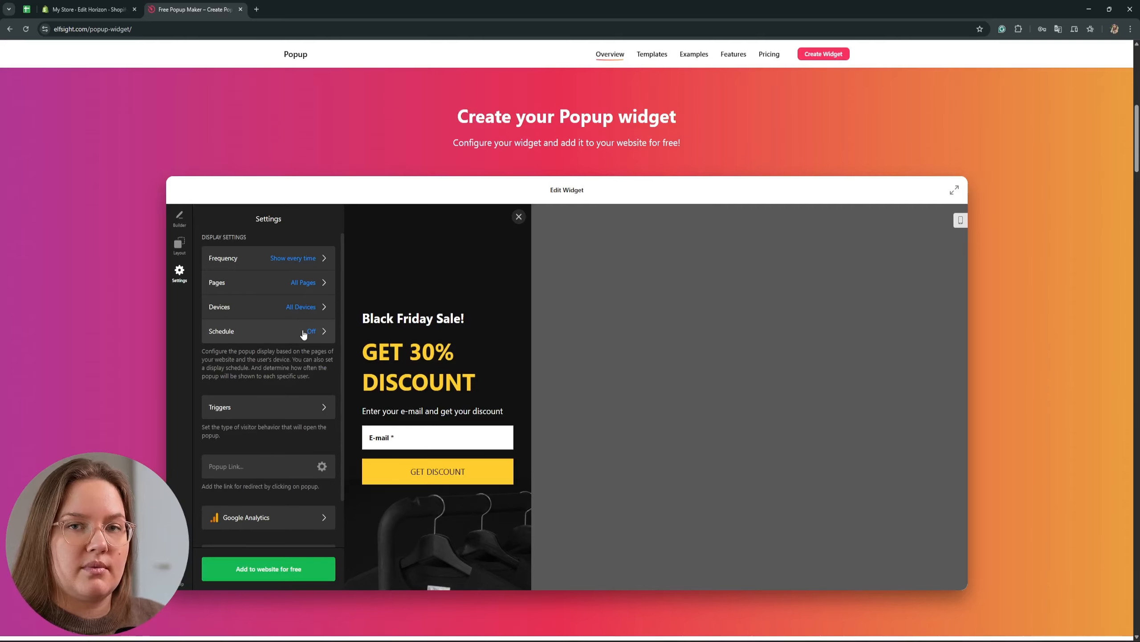
scroll(290, 412, down, 1)
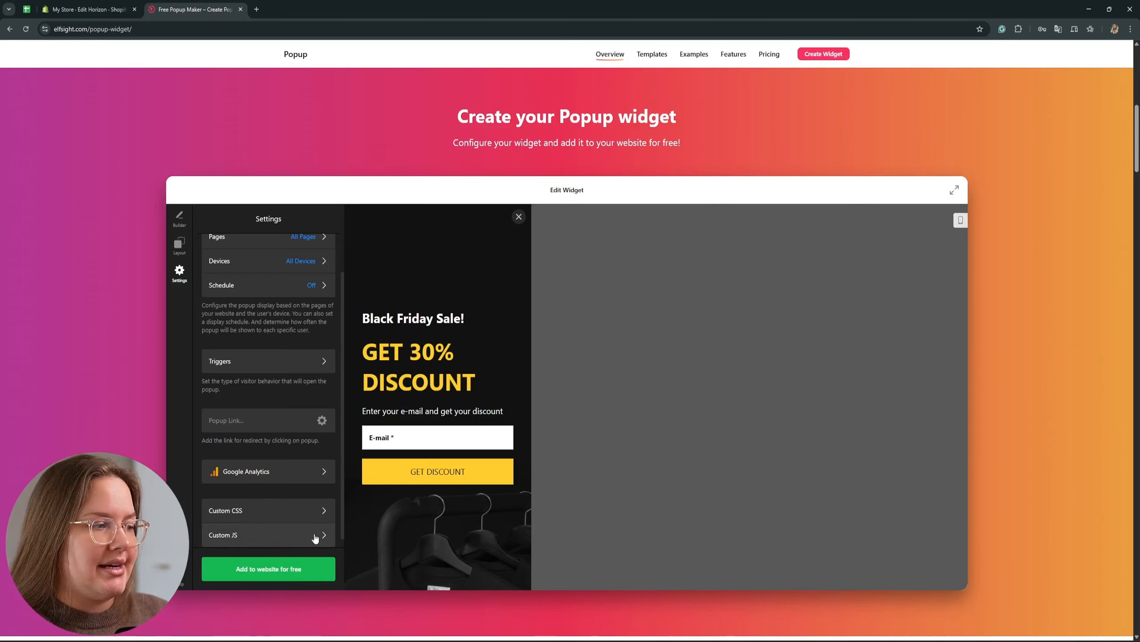
Add the popup to the website for free, publish the widget and close its editor.
click(279, 568)
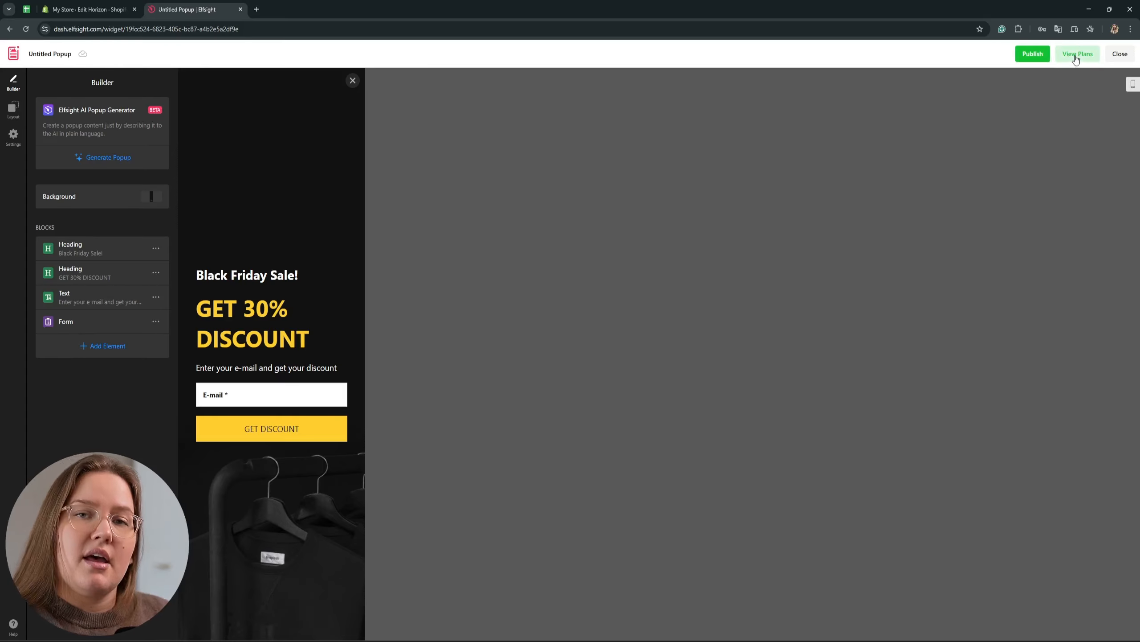
click(1030, 54)
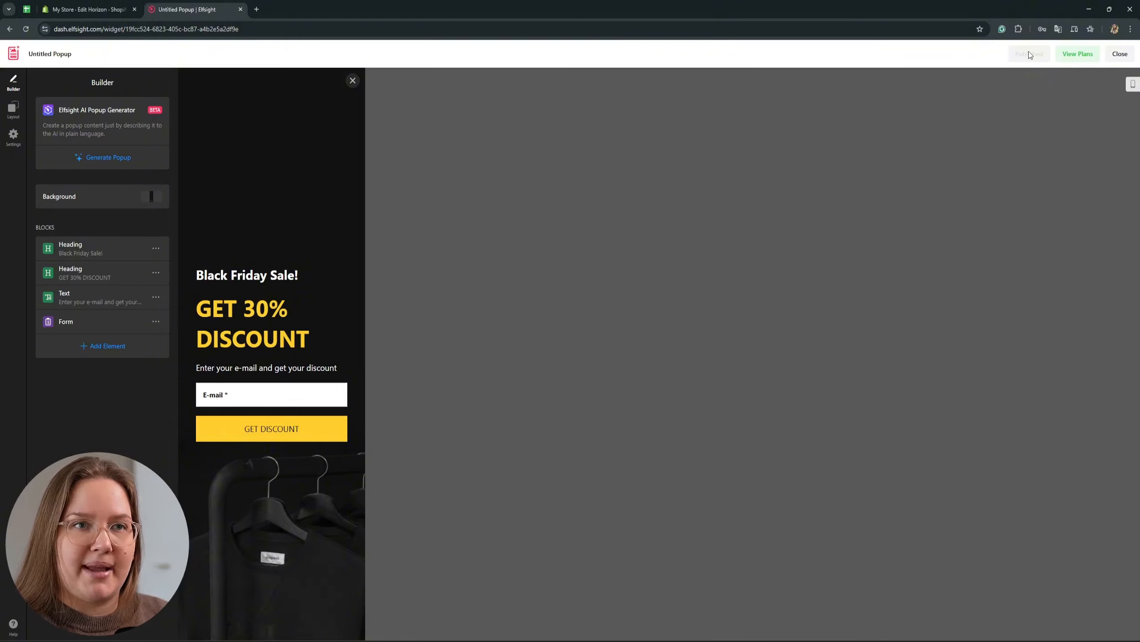
click(1120, 53)
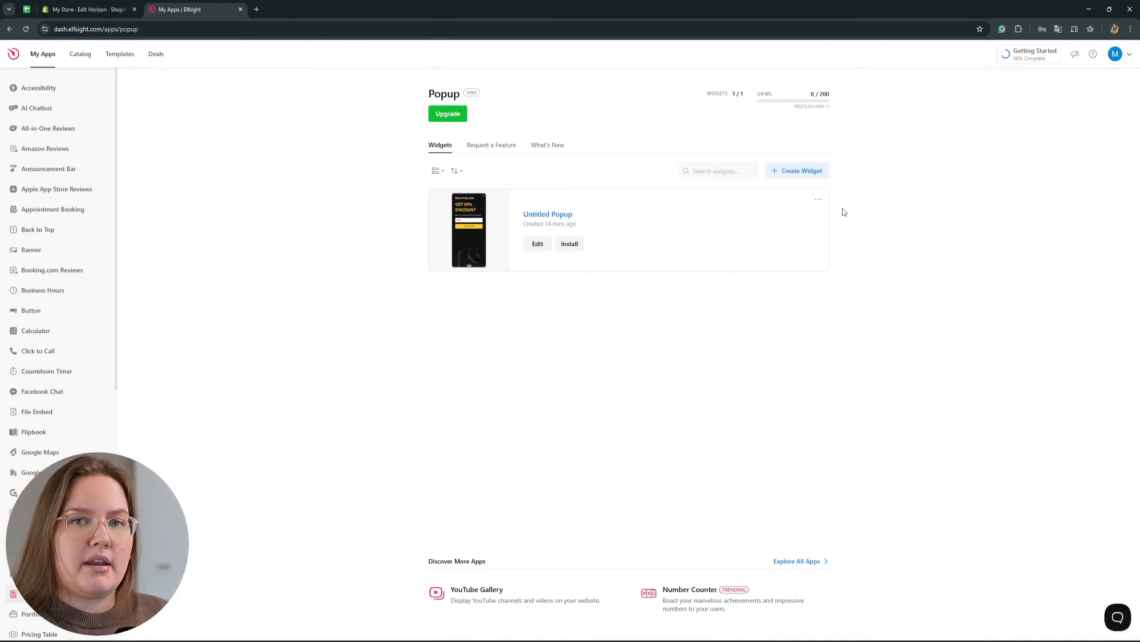
Copy the Untitled Popup widget's embed code and switch to the Shopify theme editor.
click(565, 244)
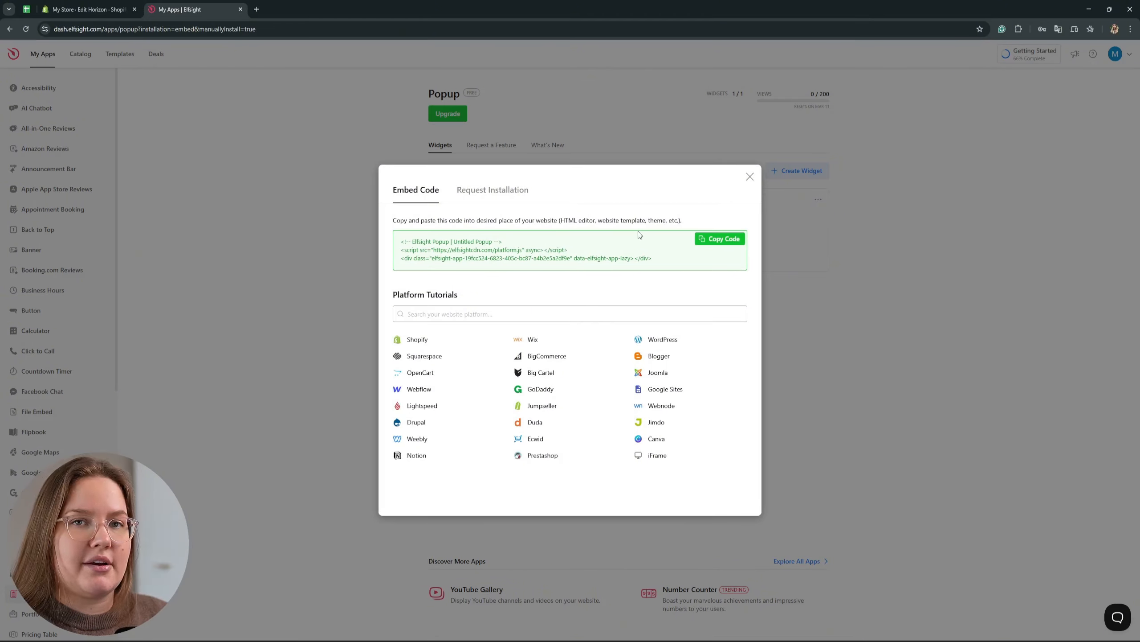
click(709, 240)
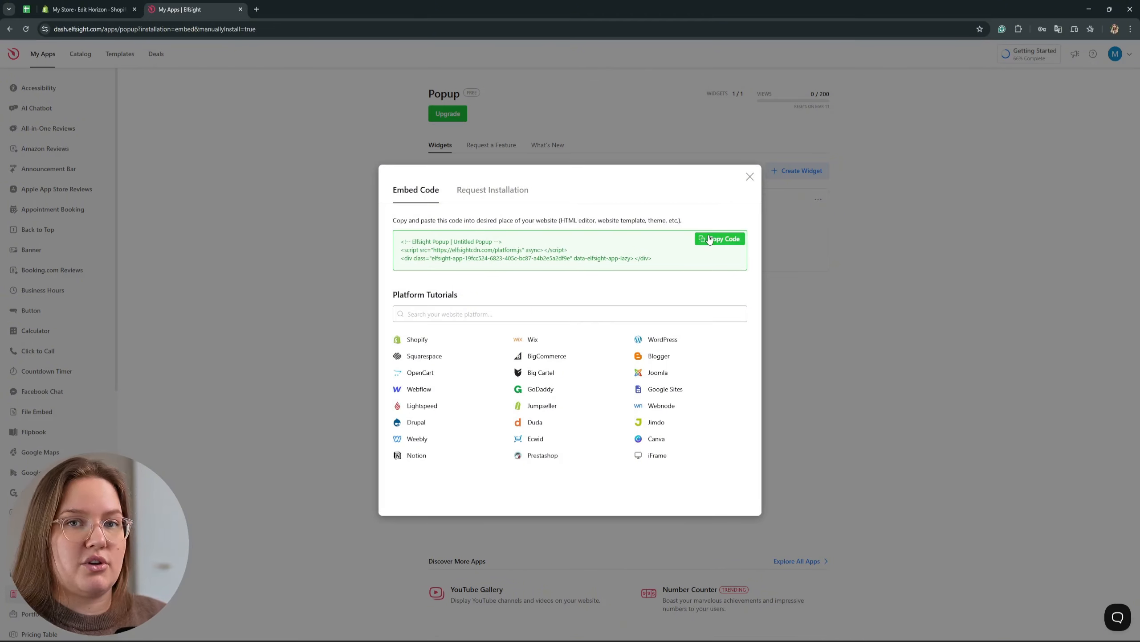
click(96, 9)
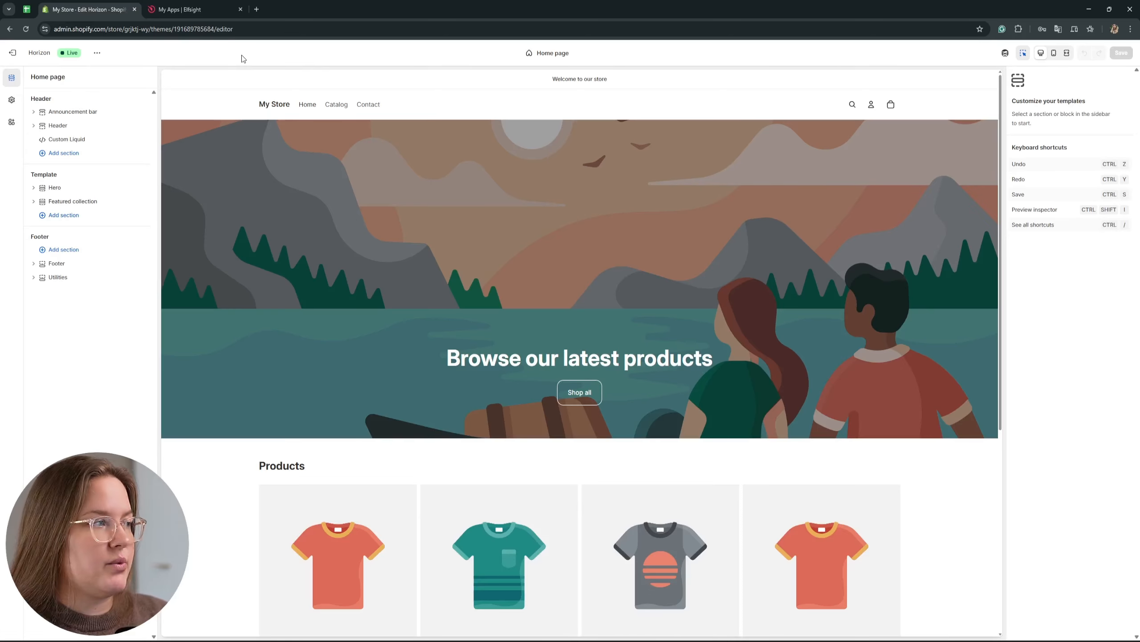
Add a Custom Liquid section to the home page template below the Featured collection.
click(53, 215)
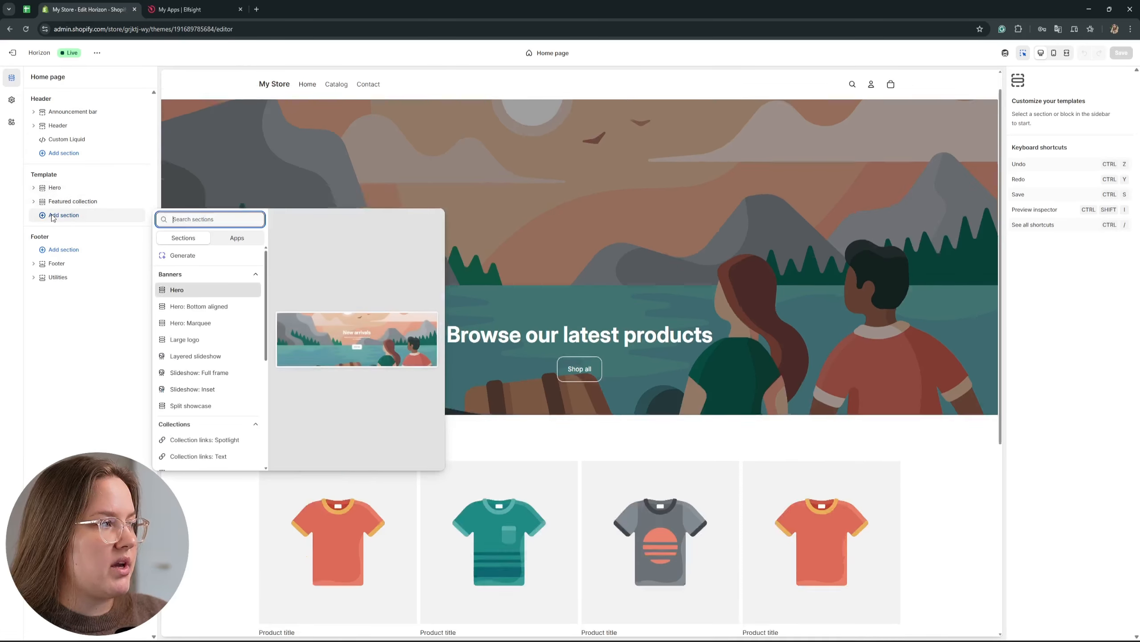
scroll(223, 343, down, 5)
scroll(220, 368, up, 4)
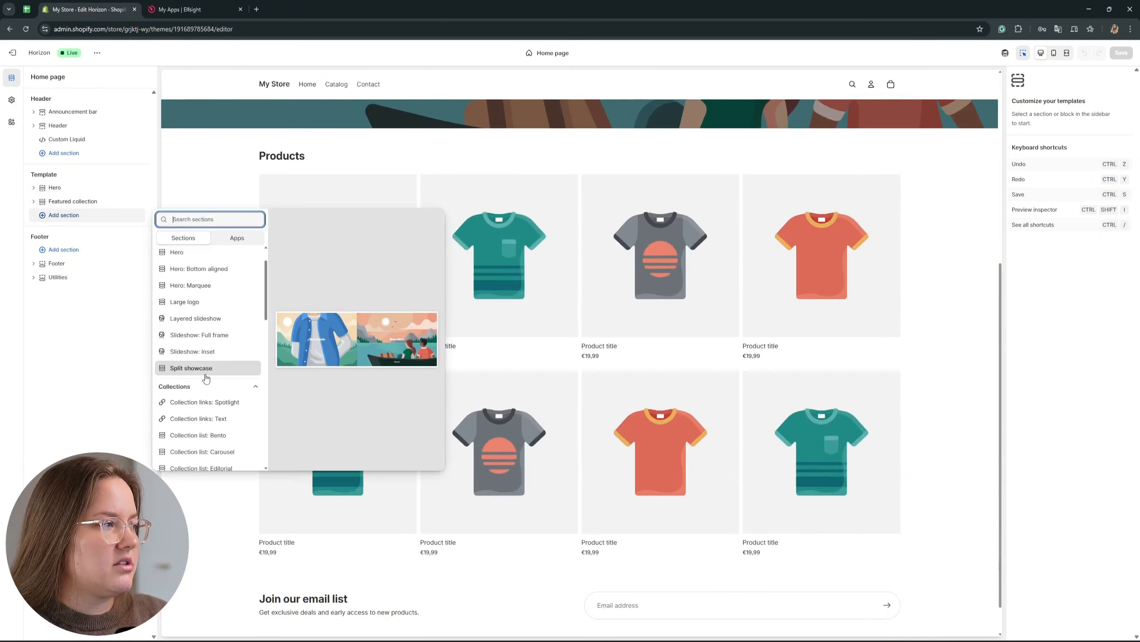
scroll(206, 378, down, 6)
scroll(197, 386, up, 2)
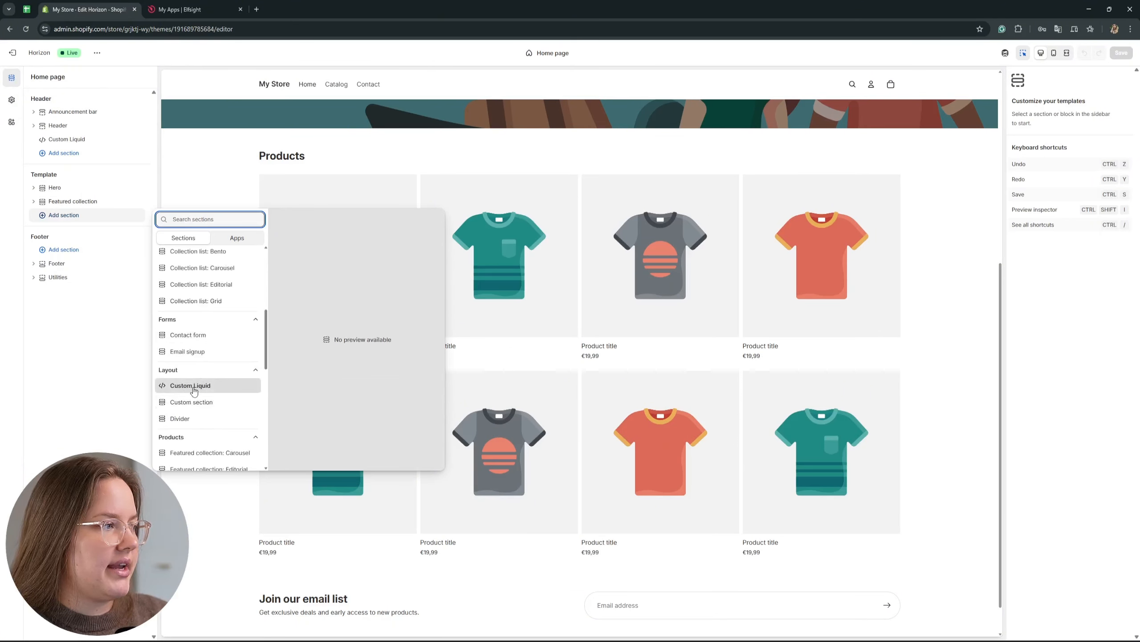
click(193, 388)
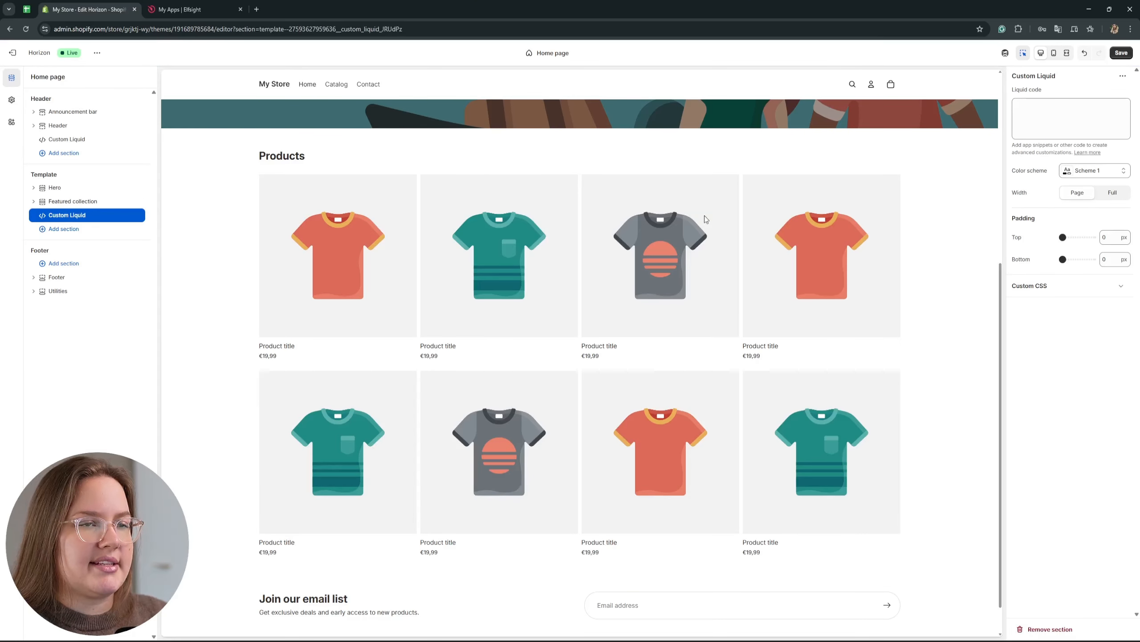
Paste the copied Elfsight popup embed code into the new section's Liquid code and apply it to the page preview.
click(1034, 114)
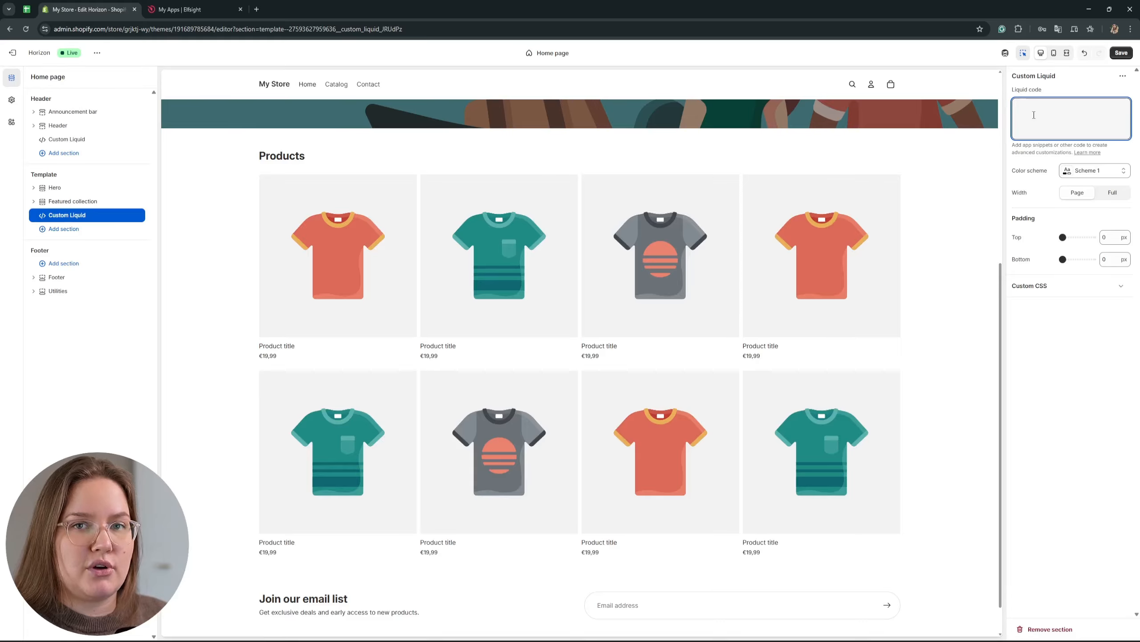
right_click(1034, 115)
click(1046, 210)
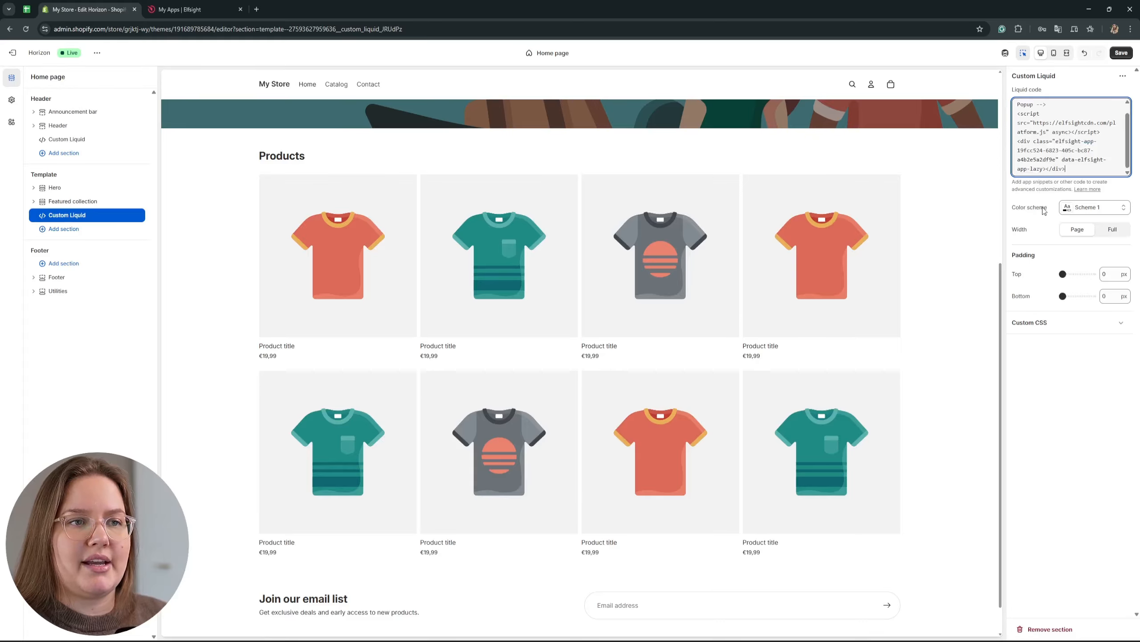
click(973, 186)
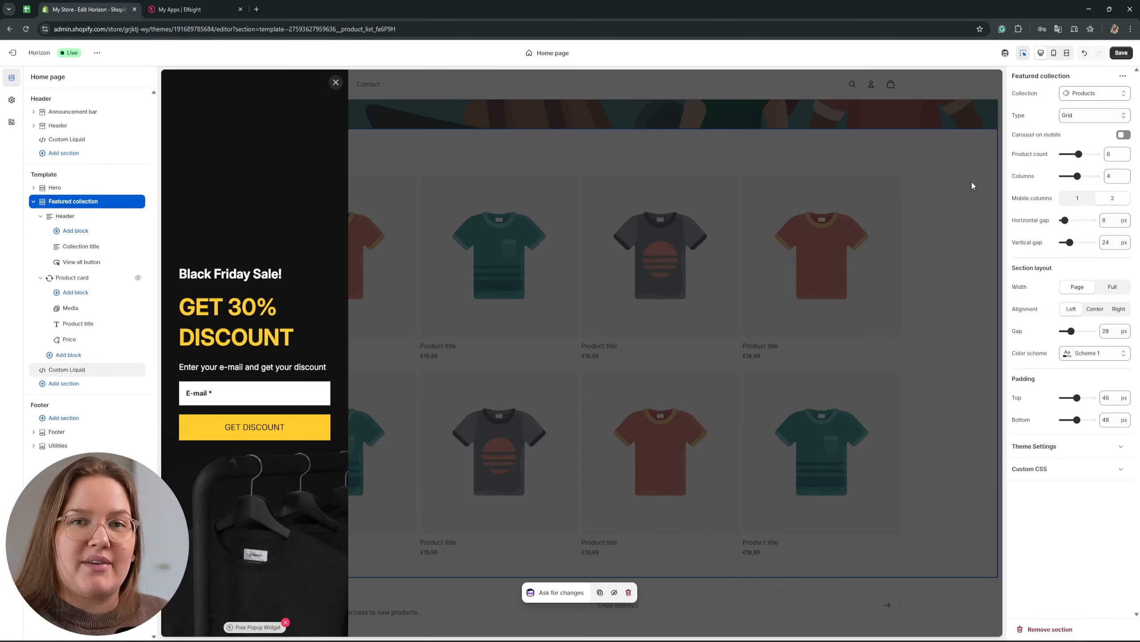